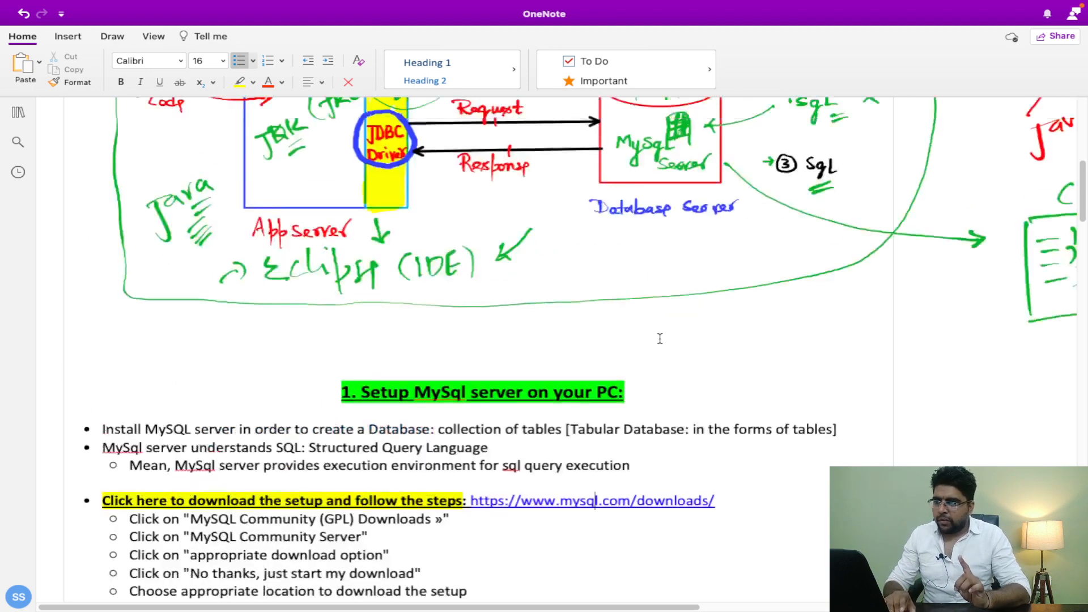
Step: Scroll up to the hand-drawn 'The Concept of JDBC' diagram linking Java code, JDBC driver and MySQL server
scroll(660, 338, "up", 10)
scroll(660, 338, "down", 1)
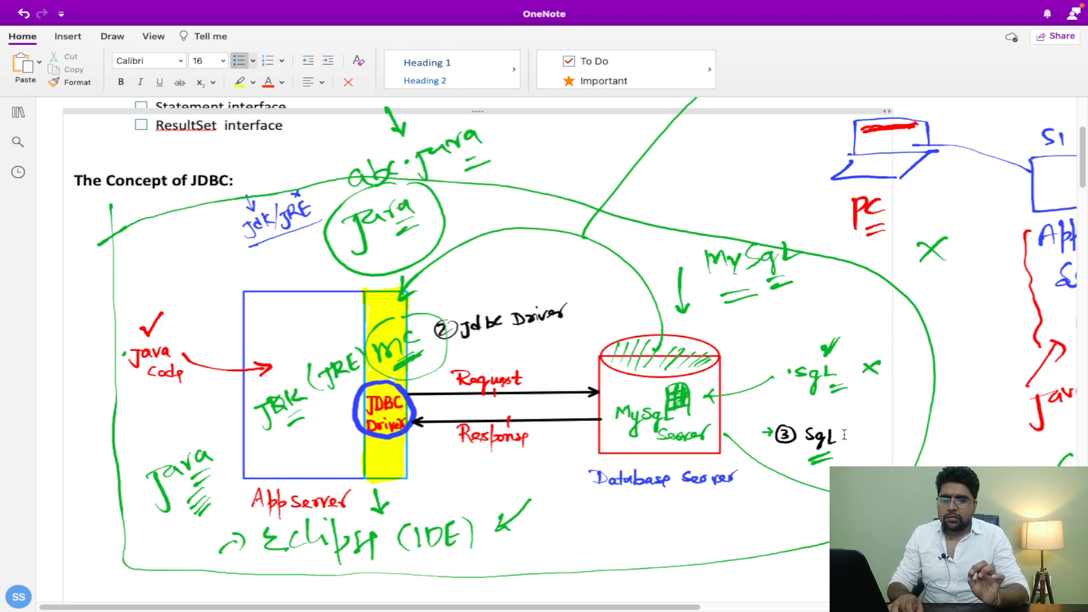
Step: Scroll down to the MySQL download steps above the MySQL Installer 8.0.29 screenshot
scroll(844, 435, "down", 5)
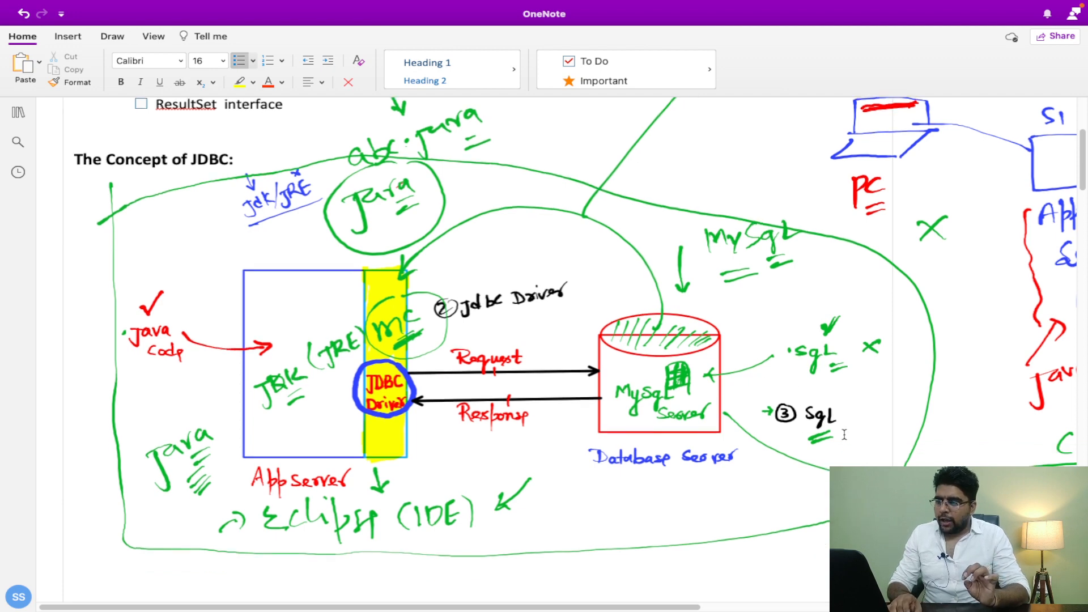
scroll(844, 434, "down", 5)
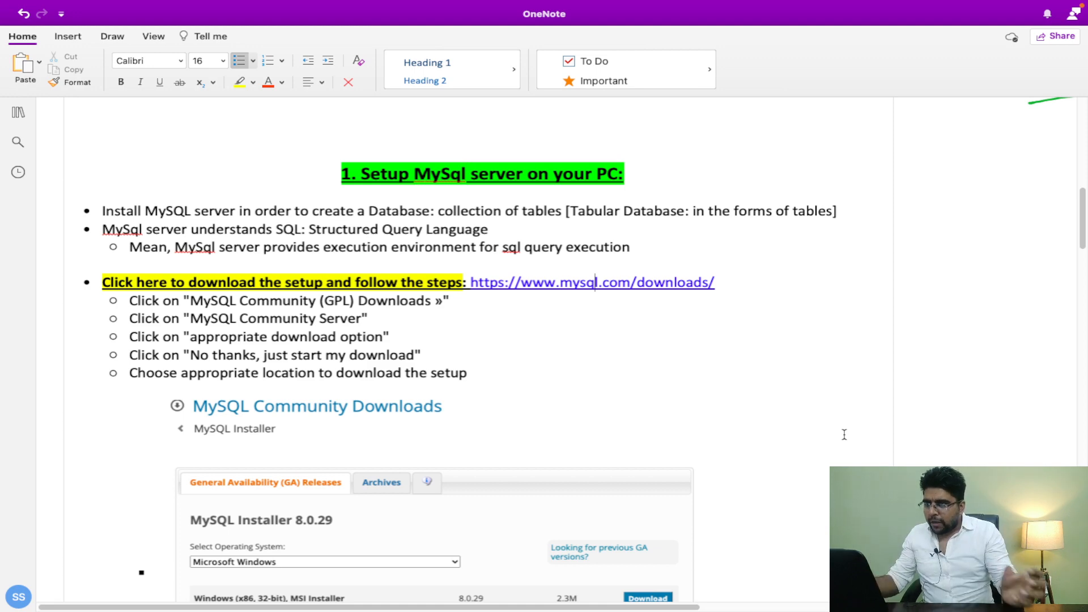
scroll(844, 434, "down", 1)
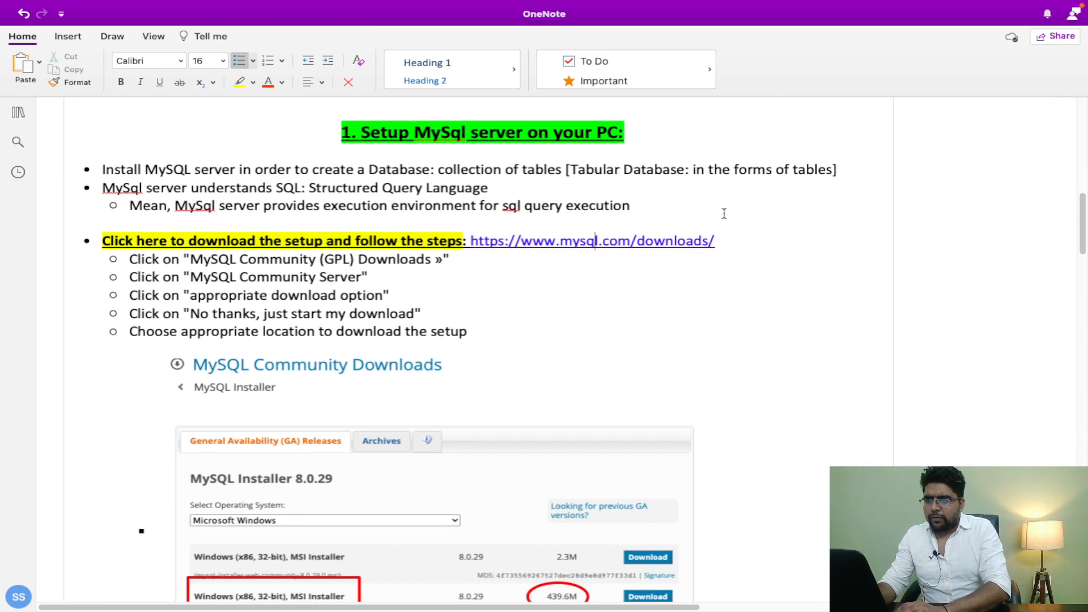
left_click(695, 291)
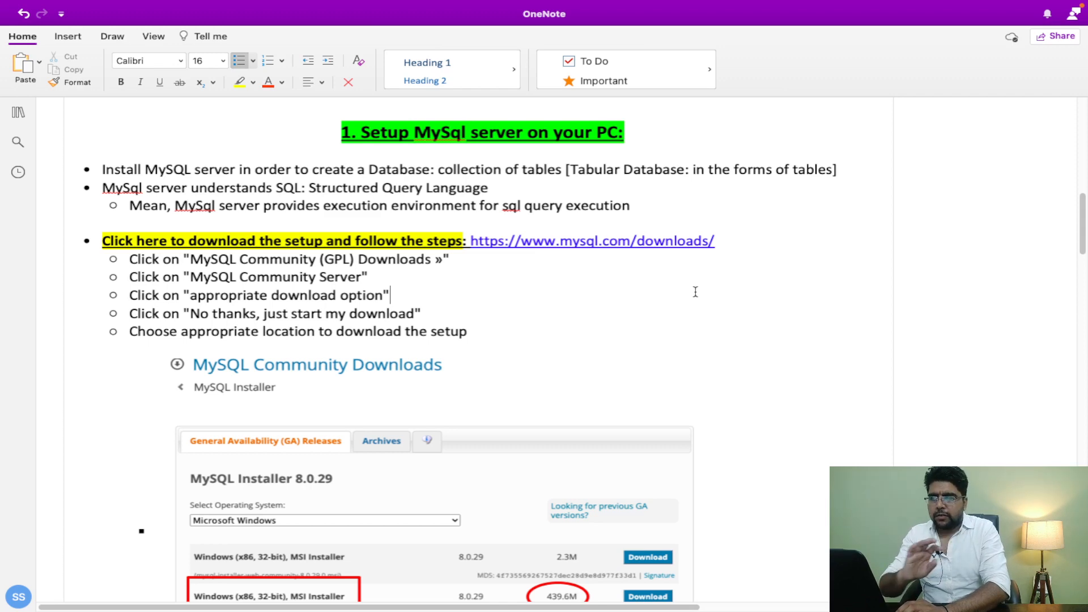
left_click(598, 241)
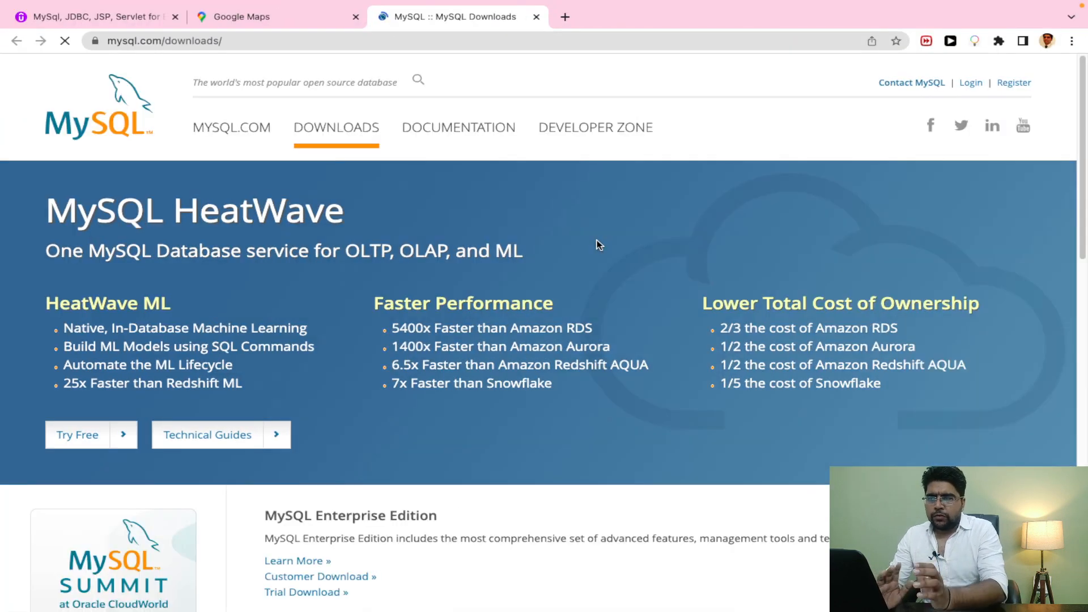
Step: Go to the MySQL Community (GPL) Downloads page at dev.mysql.com/downloads
scroll(596, 239, "down", 5)
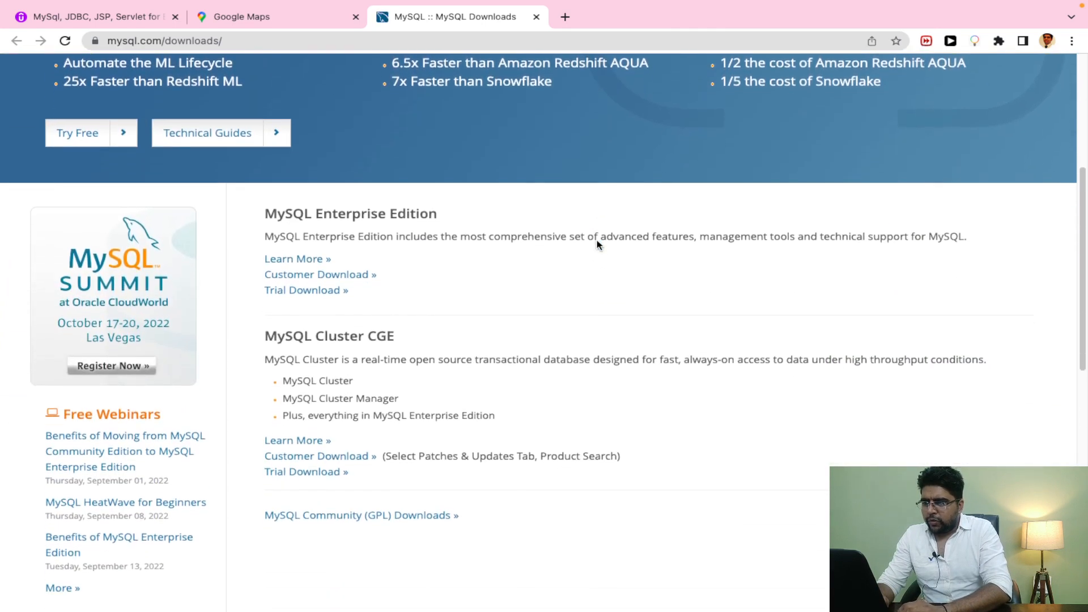
scroll(598, 245, "down", 1)
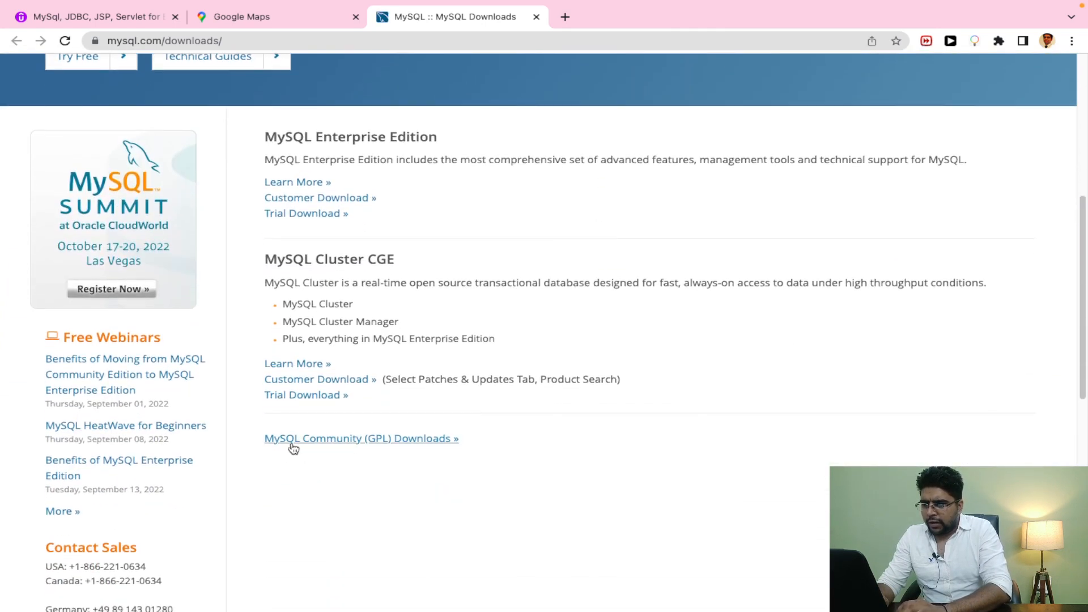
left_click(352, 443)
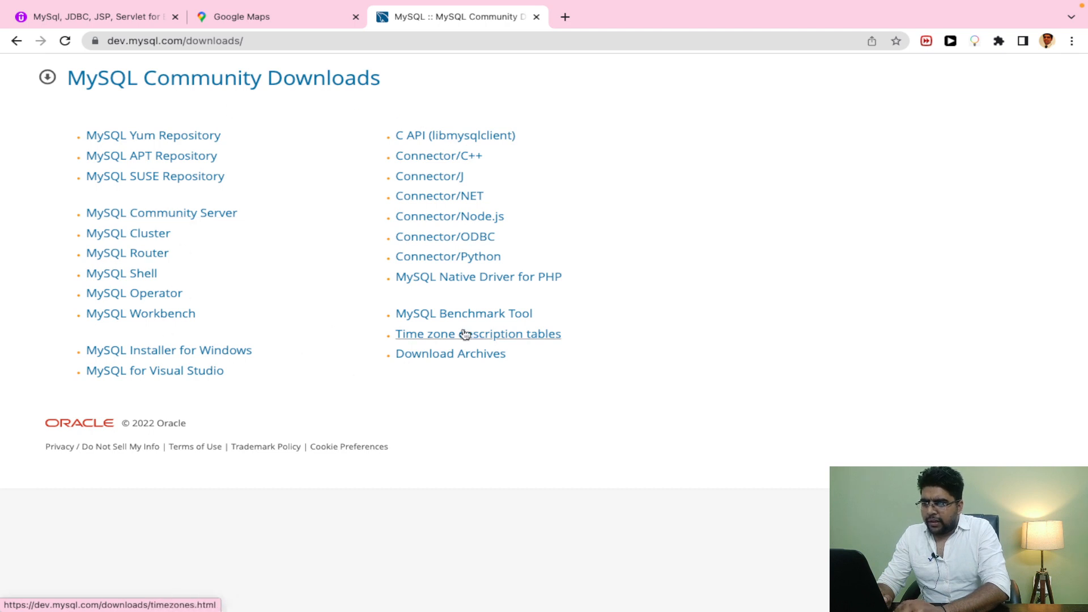
Step: Open the MySQL Community Server 8.0.30 page with macOS kept as the operating system
left_click(193, 218)
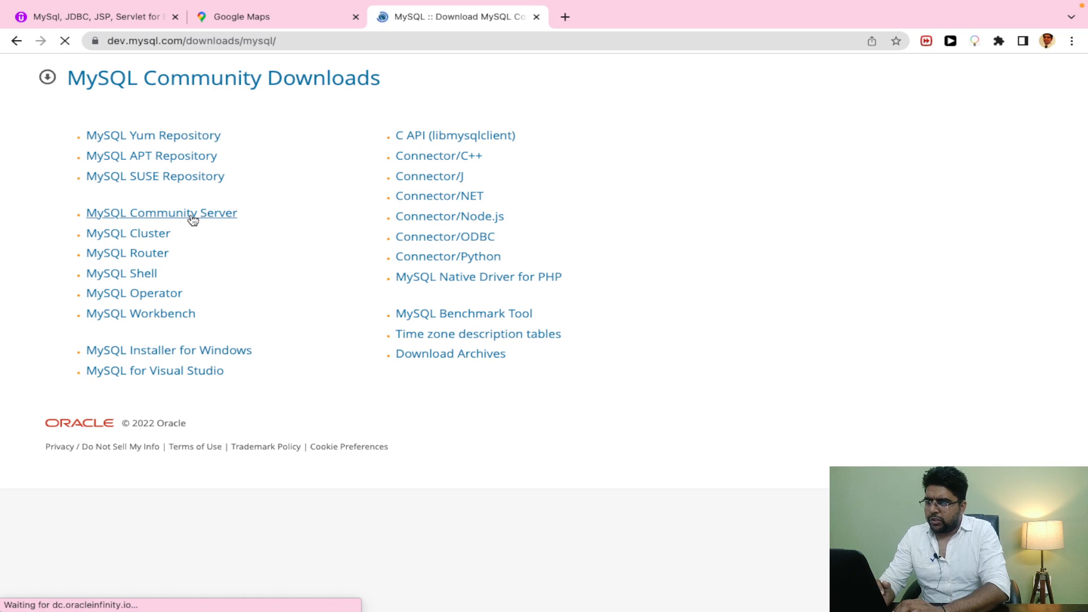
scroll(192, 220, "down", 3)
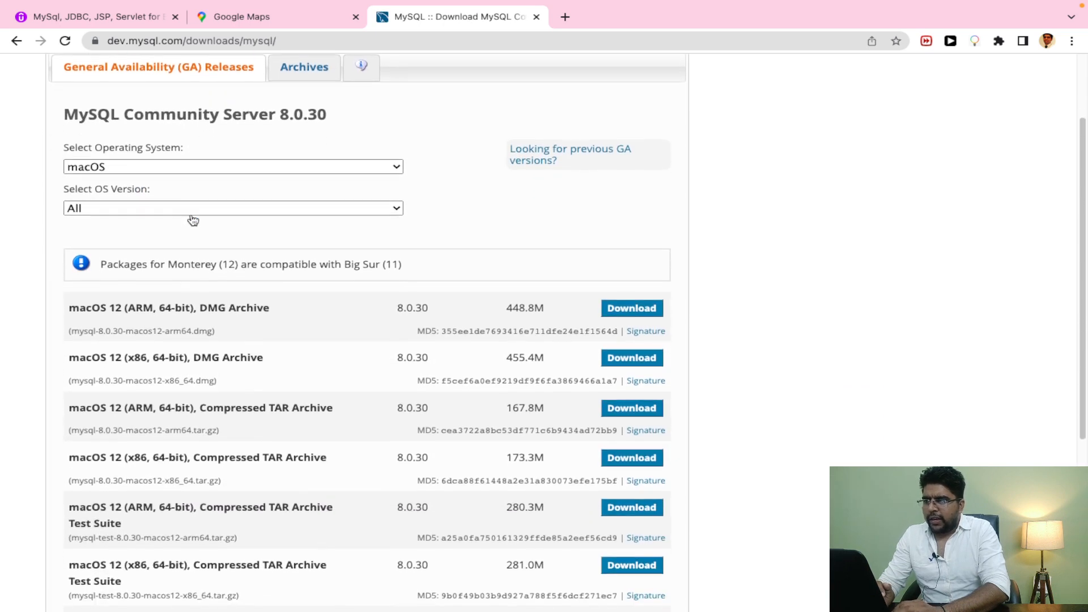
scroll(193, 219, "up", 1)
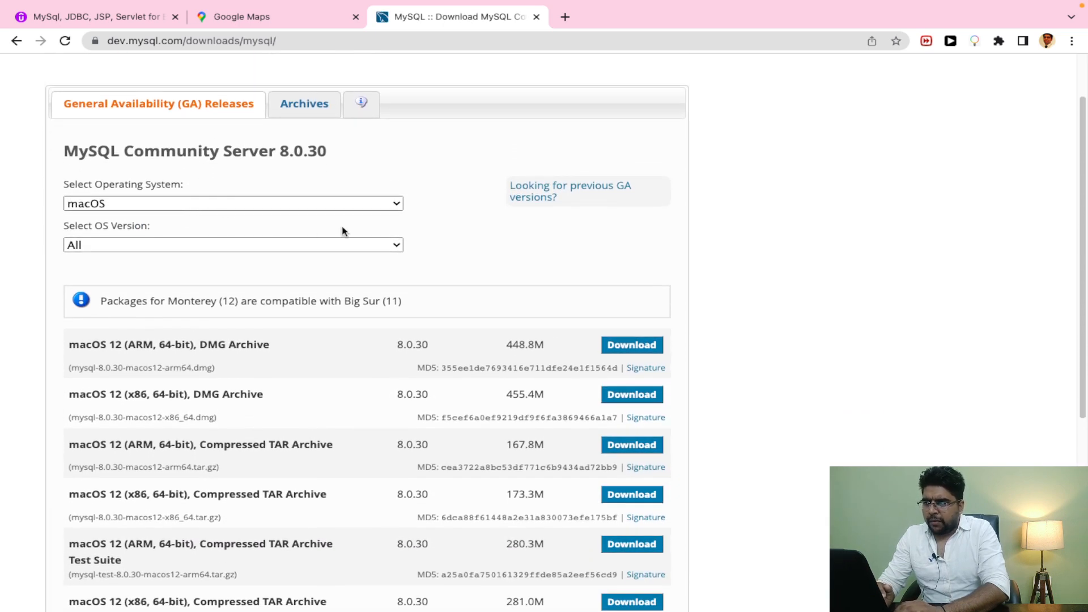
scroll(342, 231, "up", 2)
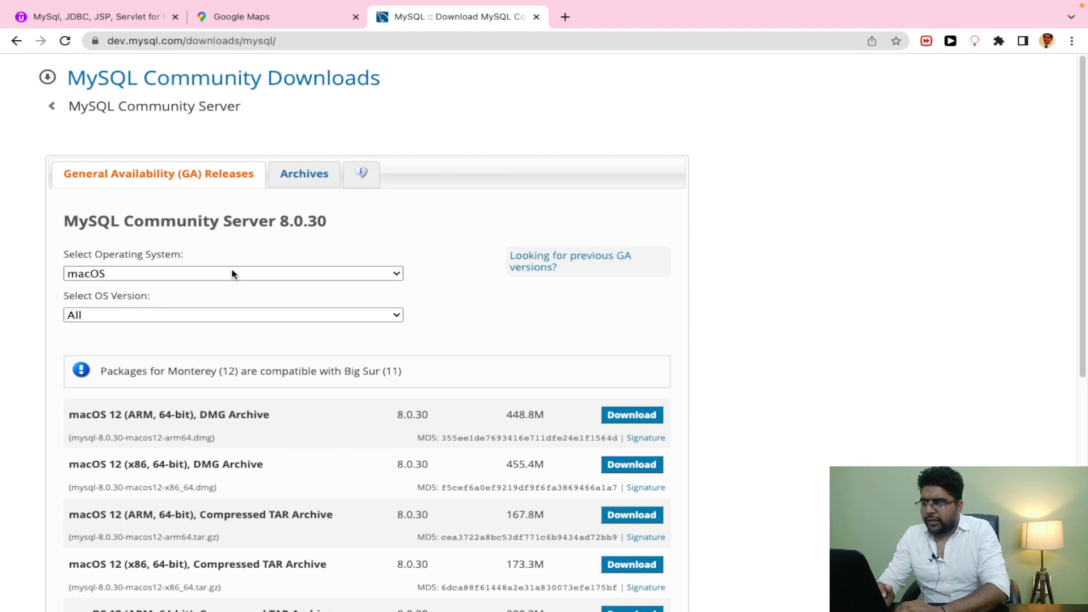
left_click(232, 273)
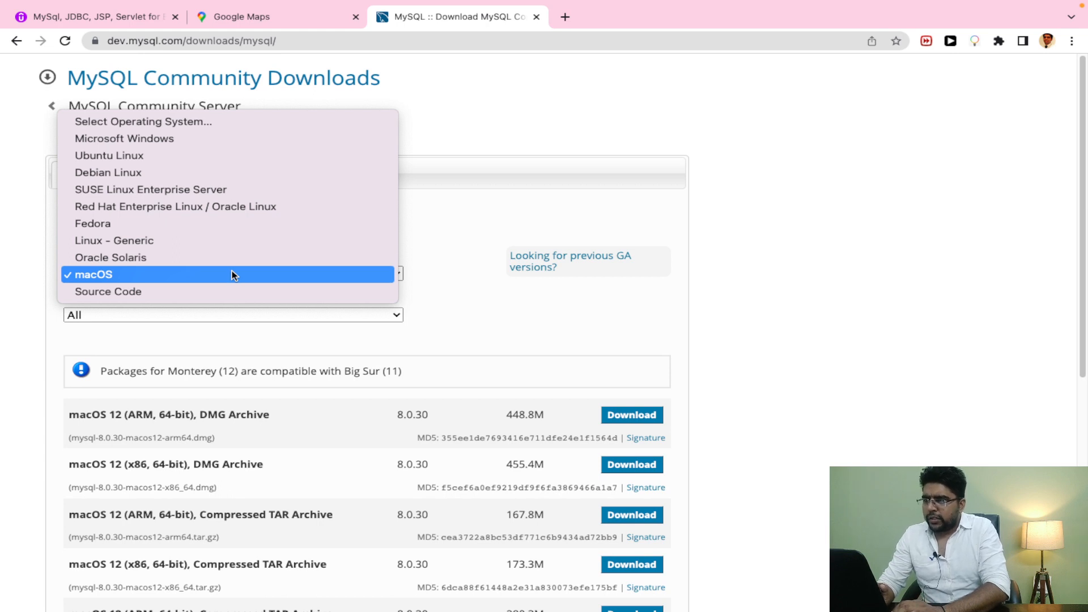
left_click(457, 230)
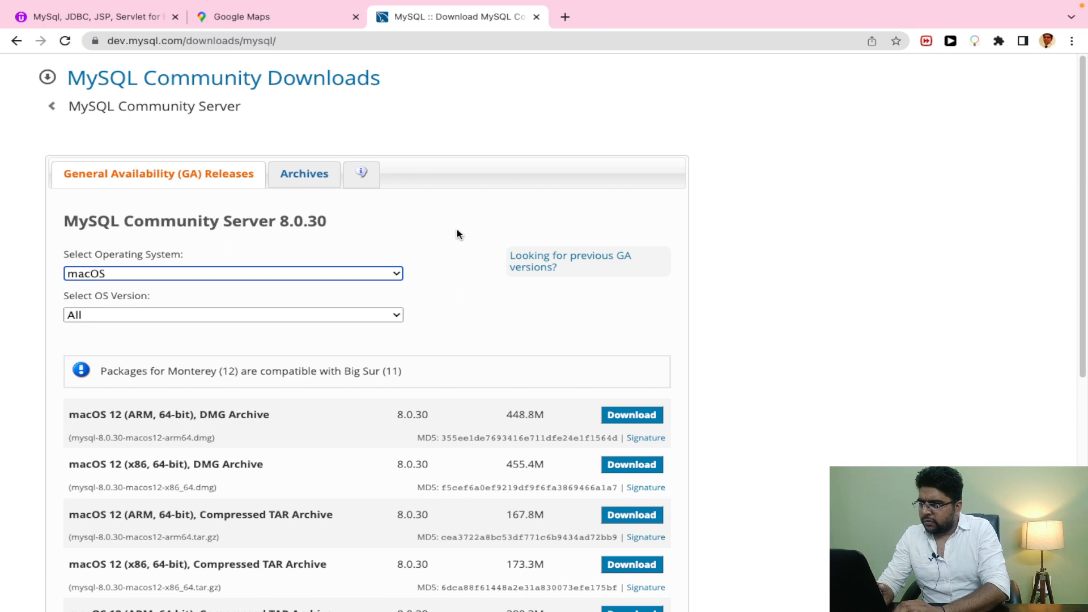
Step: Highlight the 448.8M size of the first macOS package, then return to OneNote
scroll(457, 234, "down", 1)
scroll(457, 231, "up", 1)
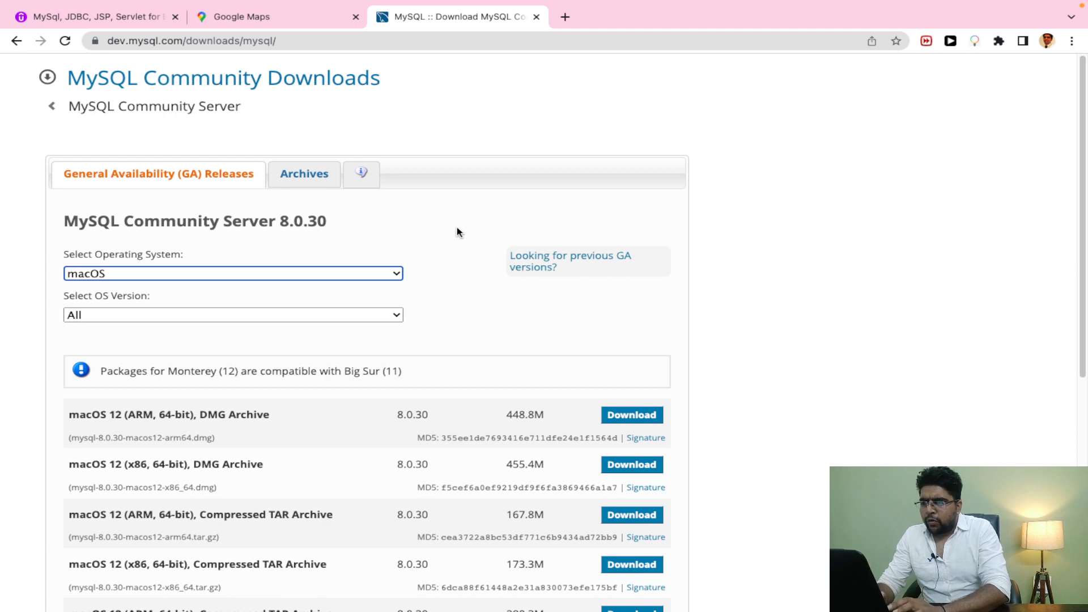
scroll(457, 232, "down", 1)
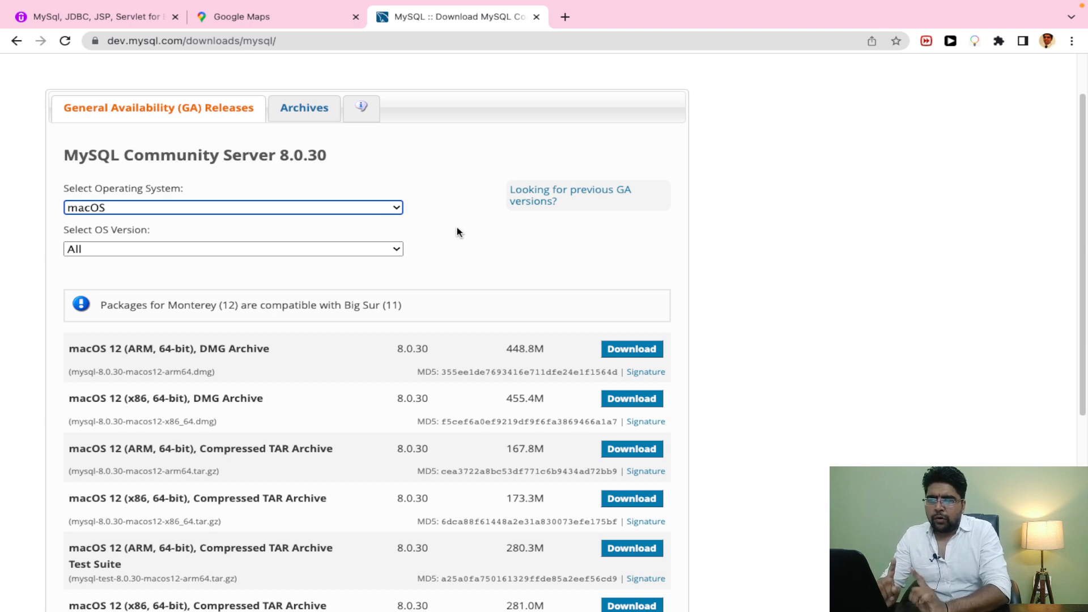
left_click_drag(506, 349, 547, 349)
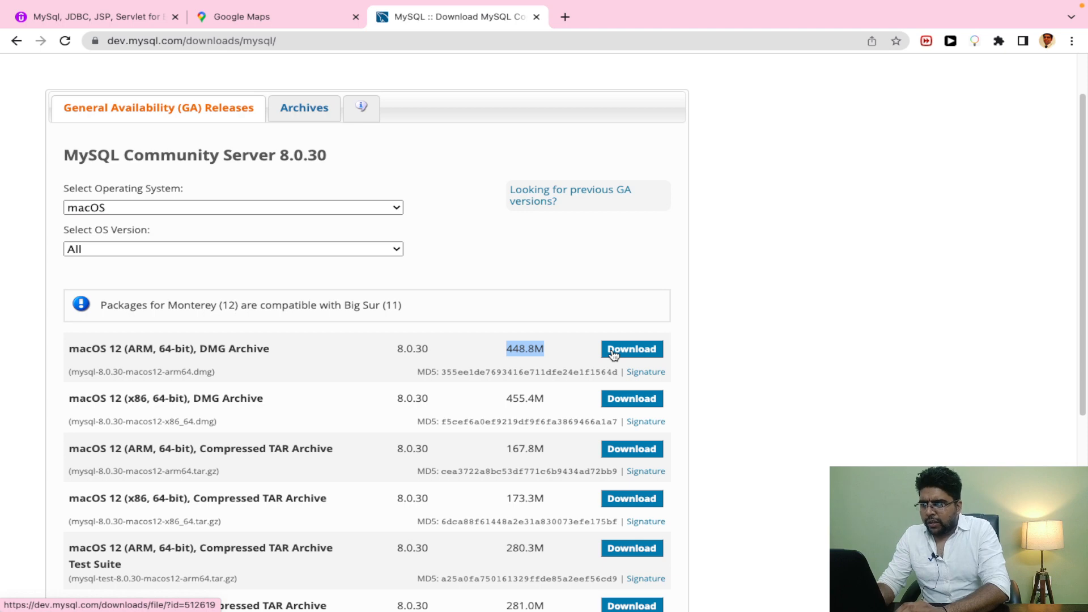
key("super+Tab")
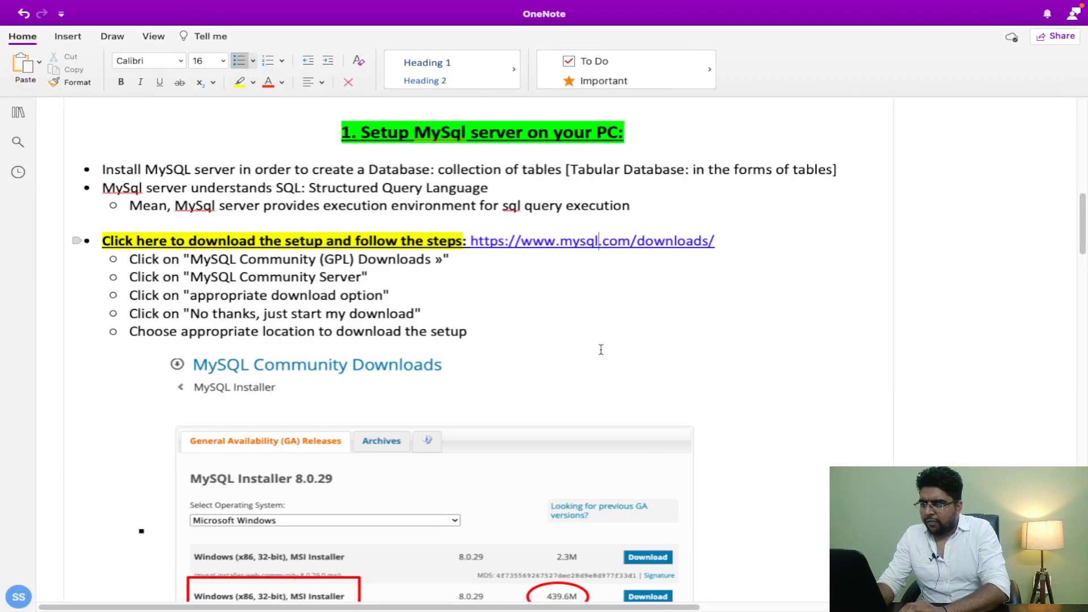
Step: Review the installer screenshot, then go back to the Community Server 8.0.30 macOS packages
scroll(421, 304, "down", 4)
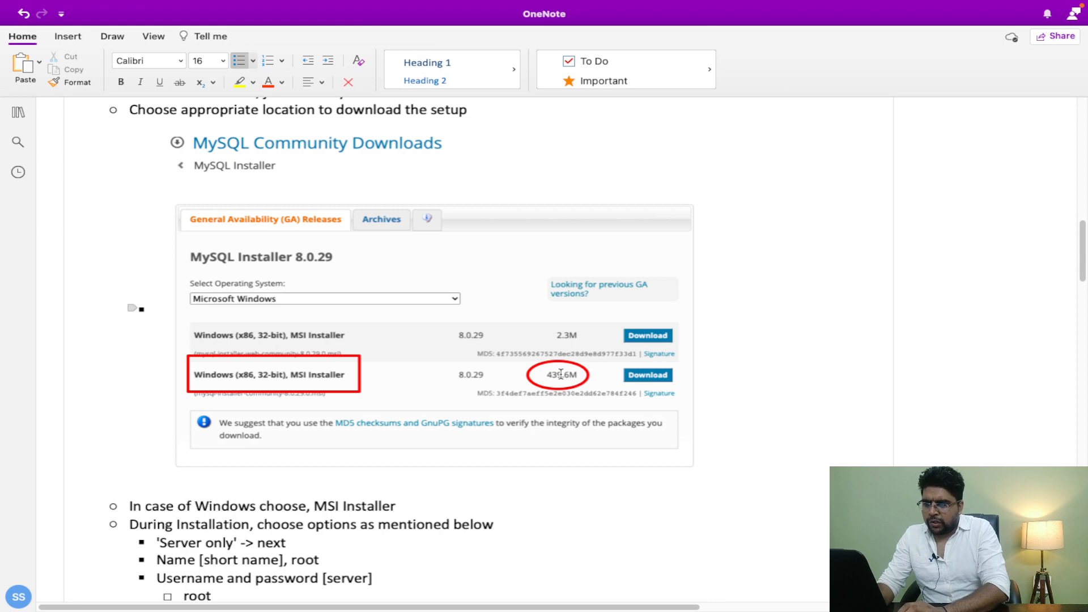
key("ctrl+Right")
scroll(416, 285, "down", 1)
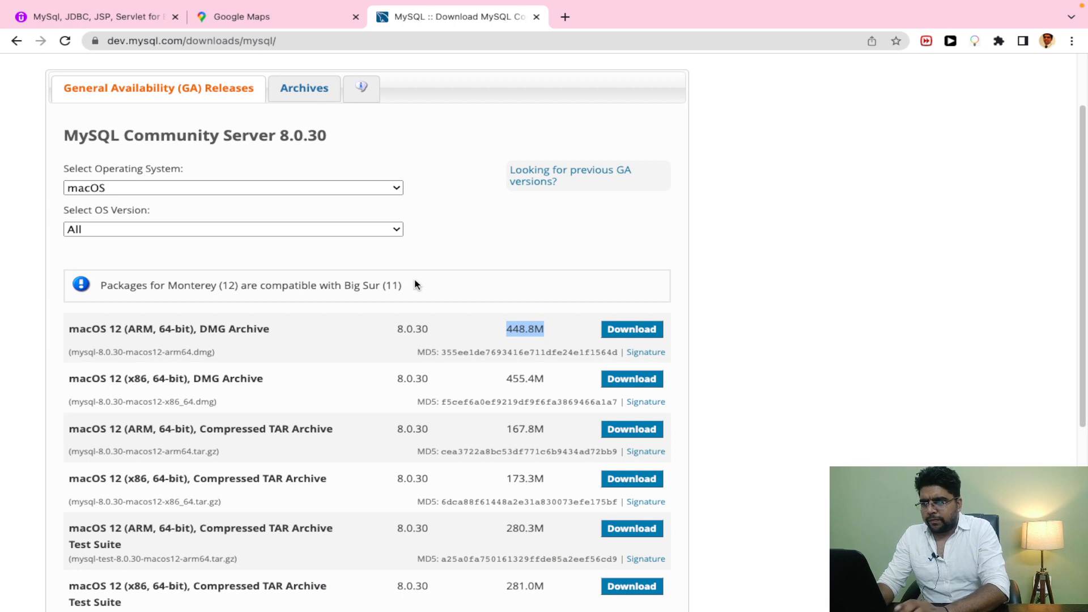
Step: Start the macOS 12 ARM DMG download without logging in, cancel the save, and return to OneNote
left_click(649, 331)
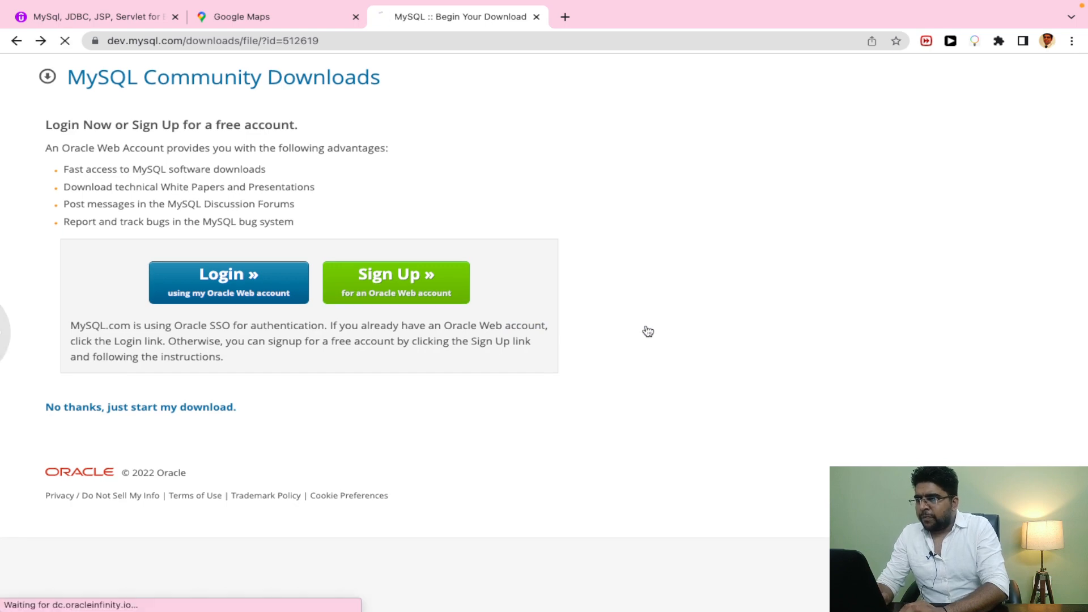
key("super+Left")
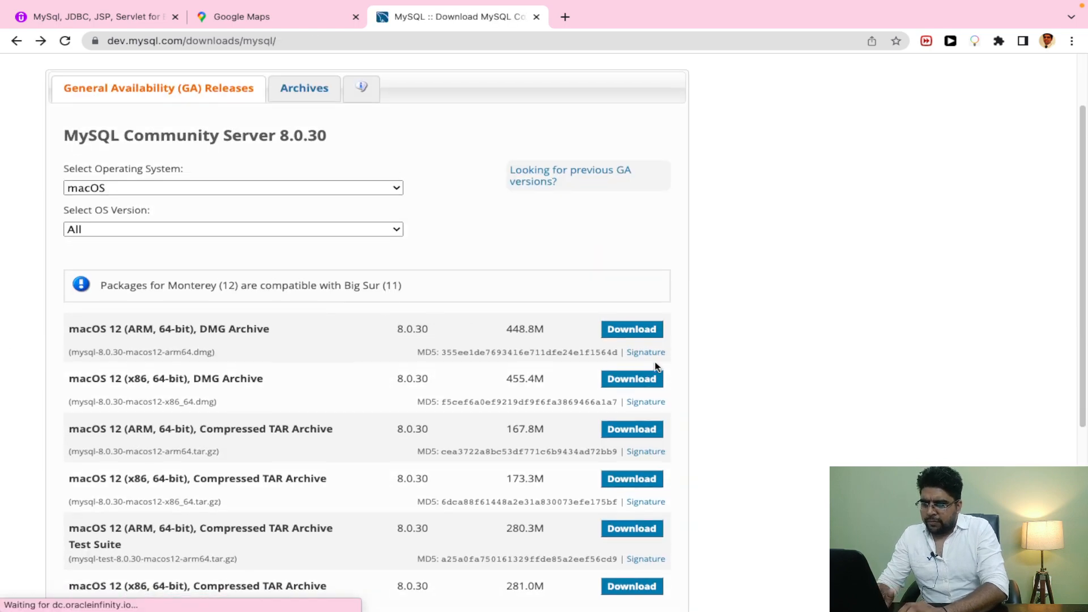
left_click(633, 337)
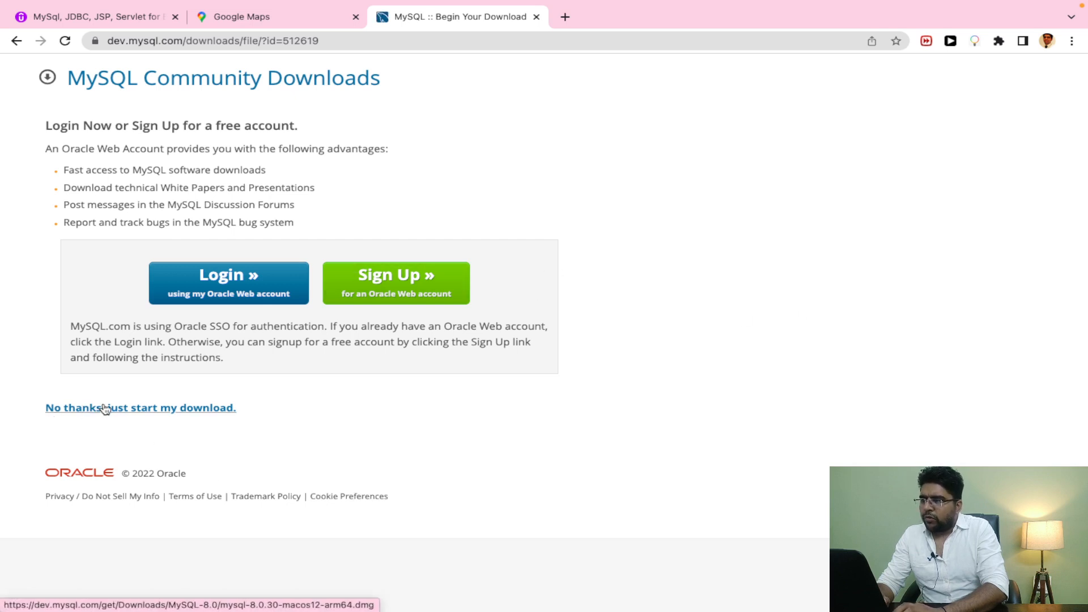
left_click(127, 414)
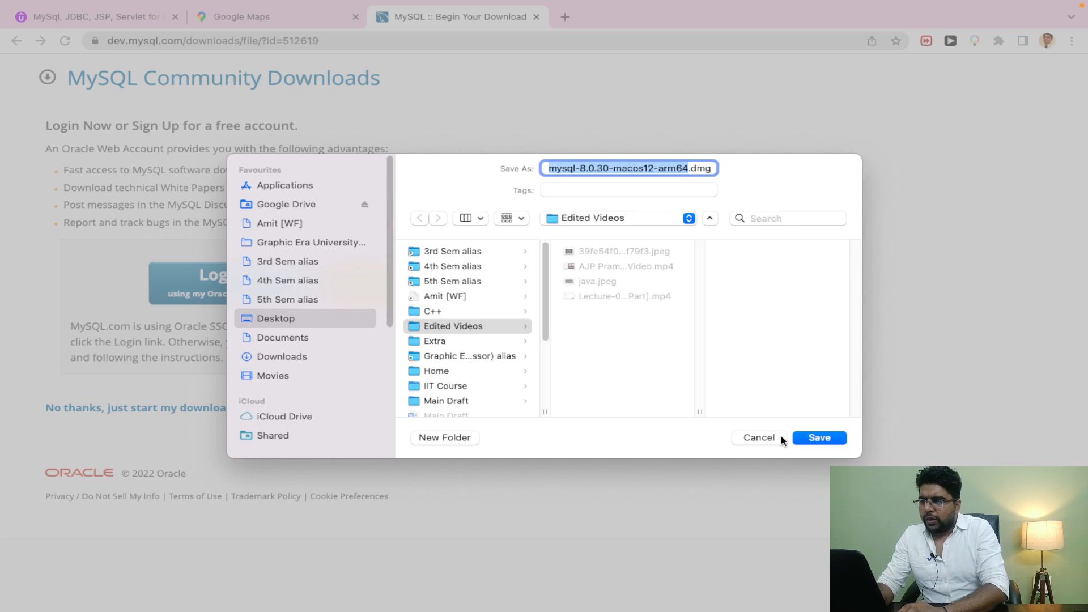
left_click(749, 439)
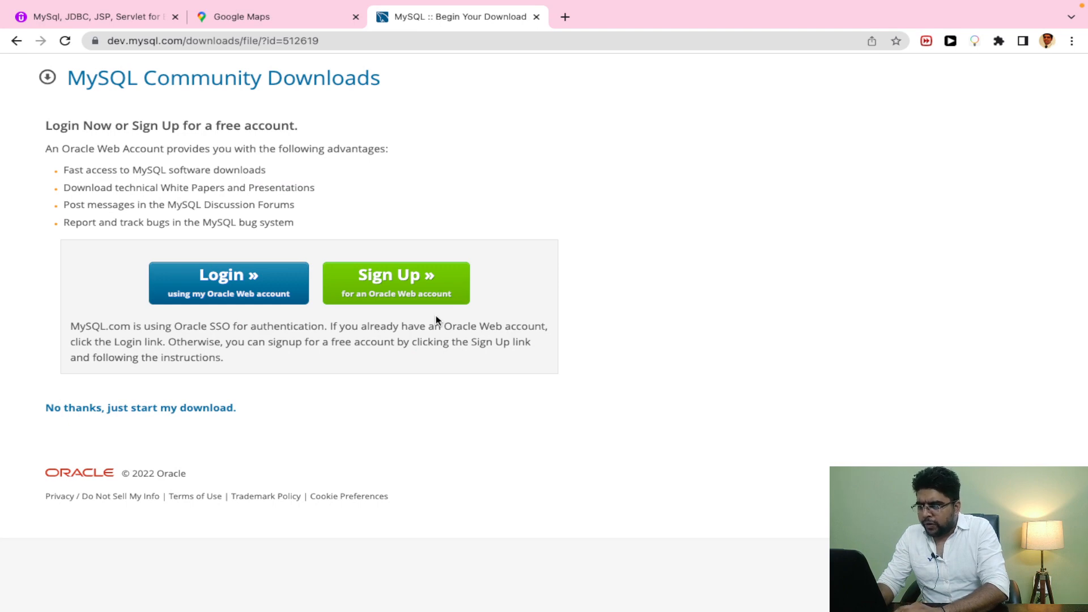
key("super+Tab")
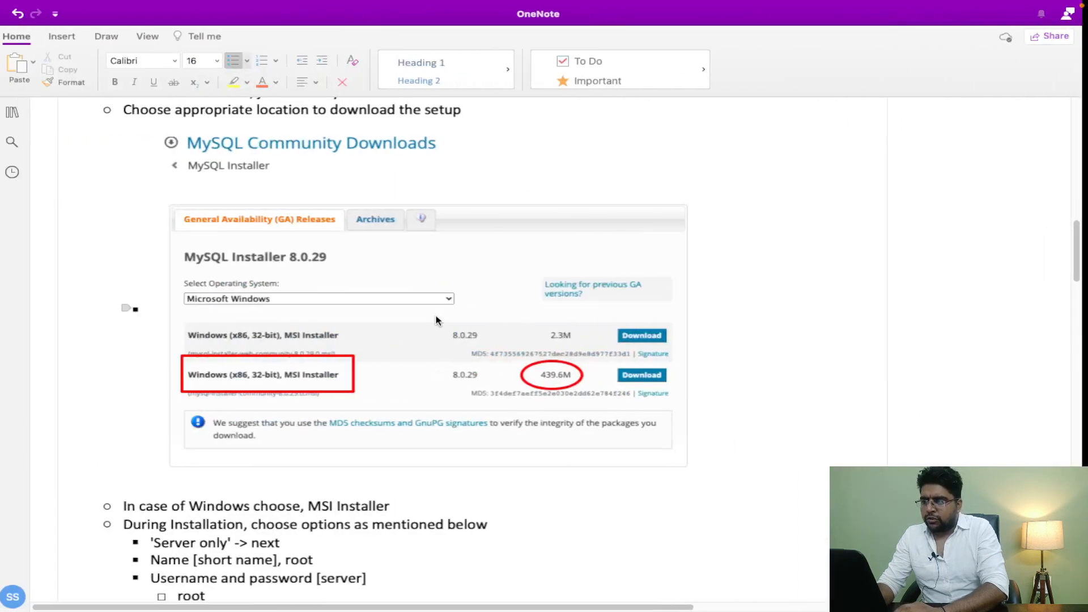
Step: Scroll to the Windows install choices: 'Server only', a short name, and server username and password
scroll(436, 316, "up", 3)
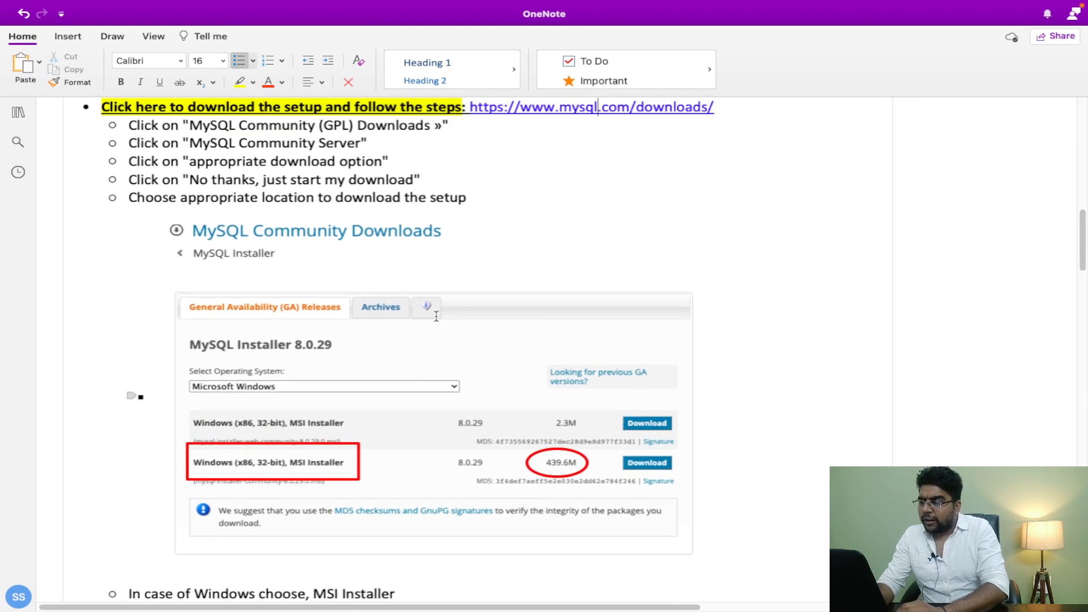
scroll(436, 315, "down", 1)
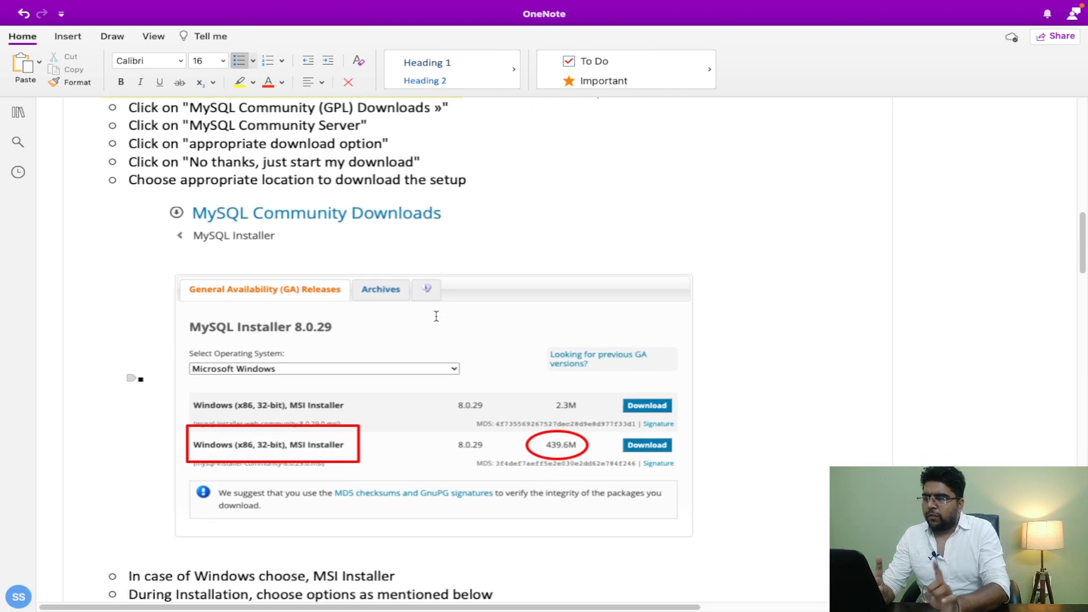
scroll(437, 315, "down", 10)
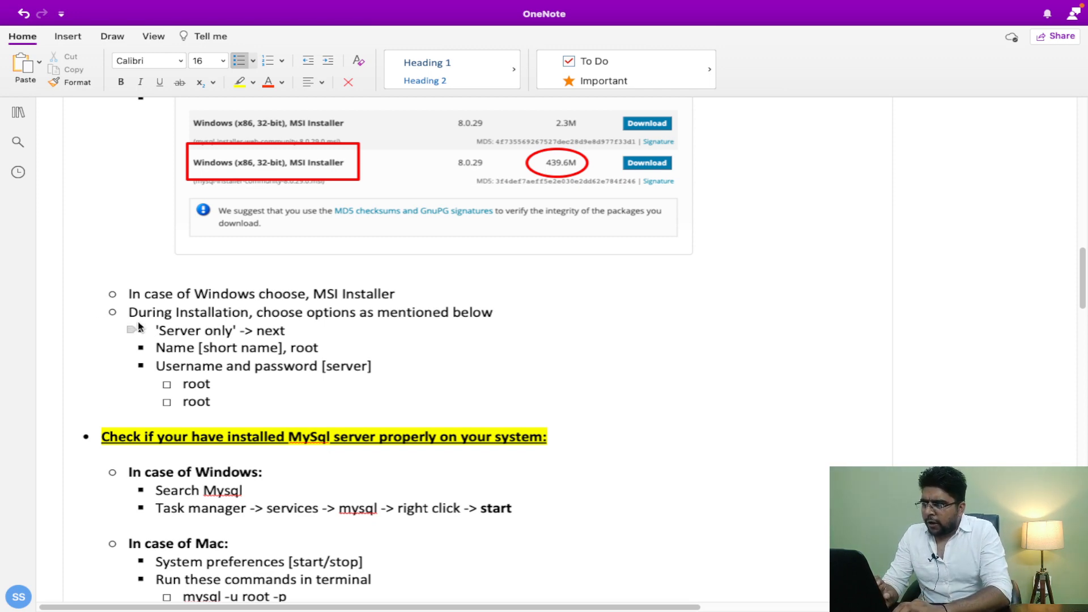
left_click_drag(154, 327, 288, 332)
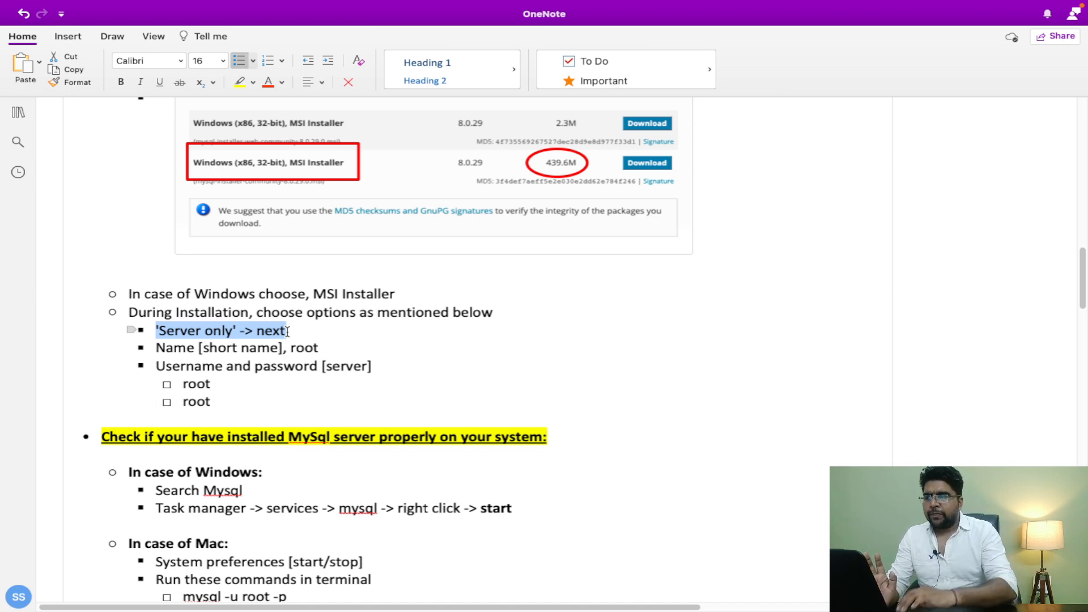
scroll(287, 332, "down", 1)
left_click_drag(219, 380, 155, 345)
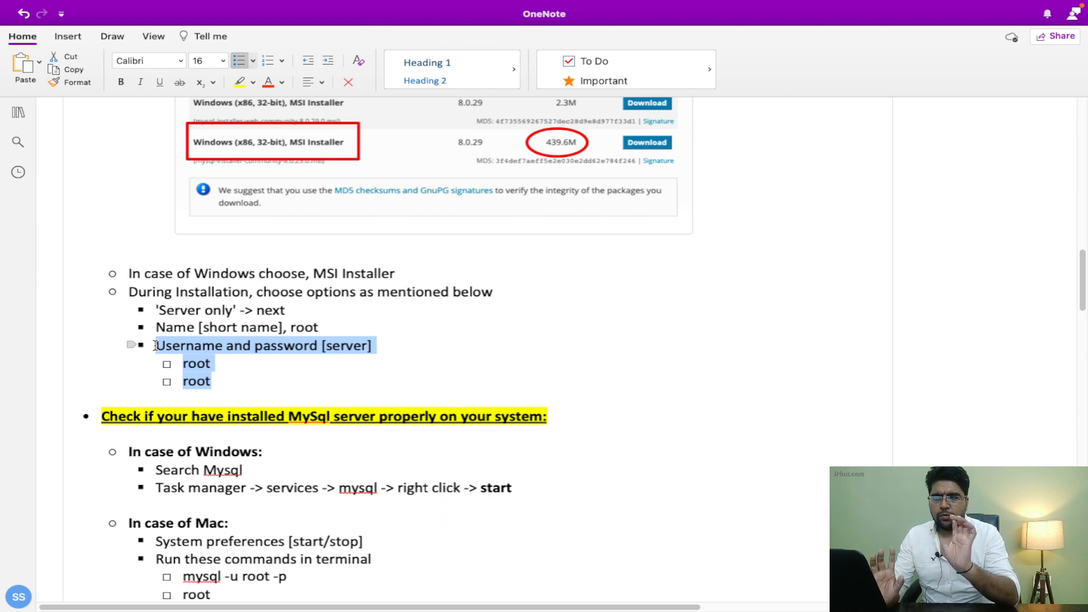
left_click(266, 369)
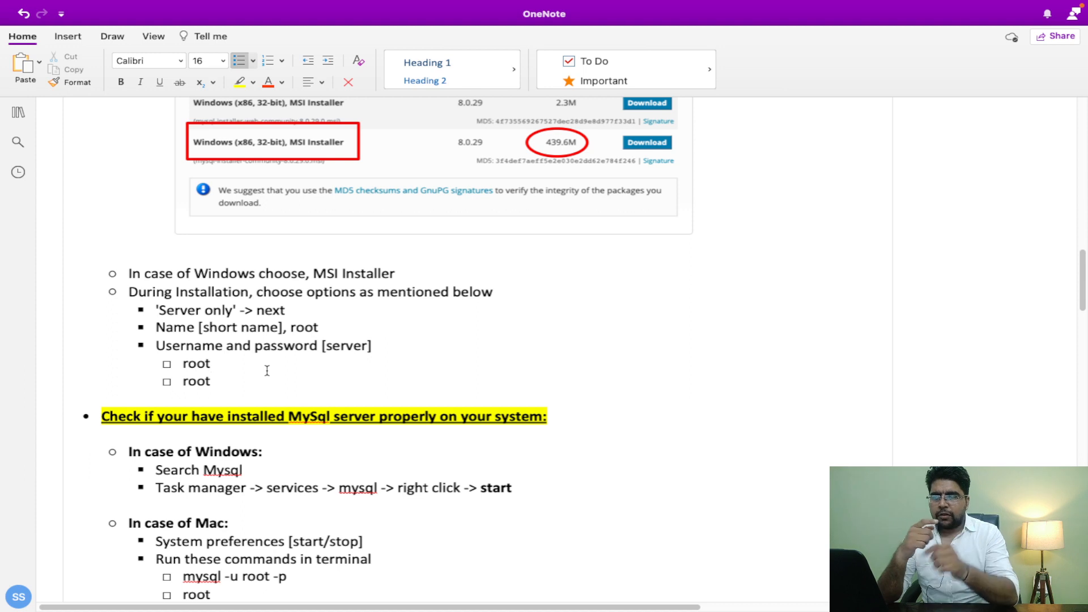
scroll(267, 370, "down", 3)
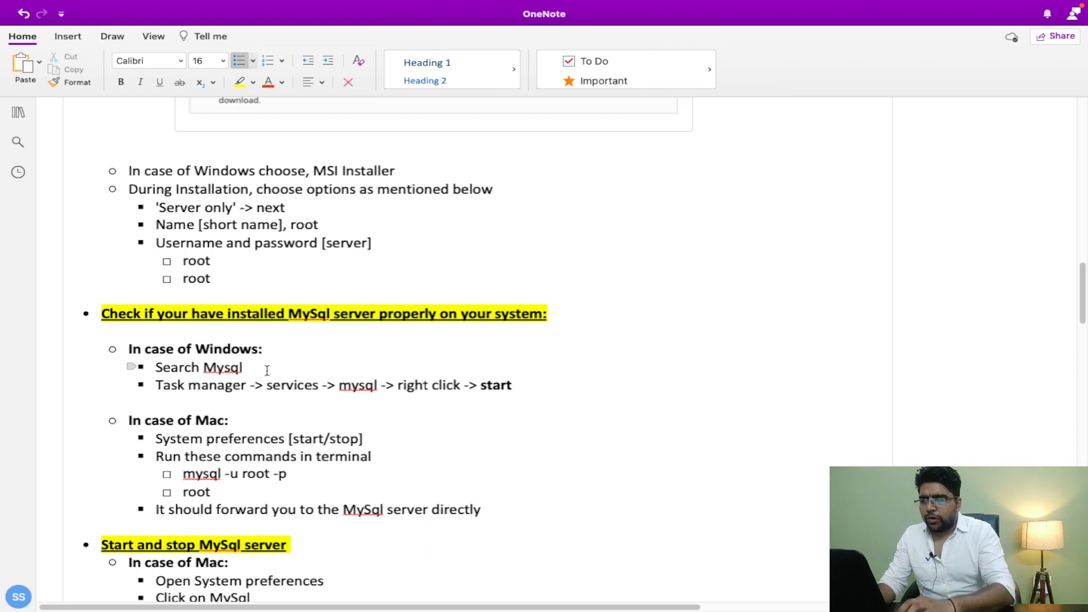
left_click(158, 438)
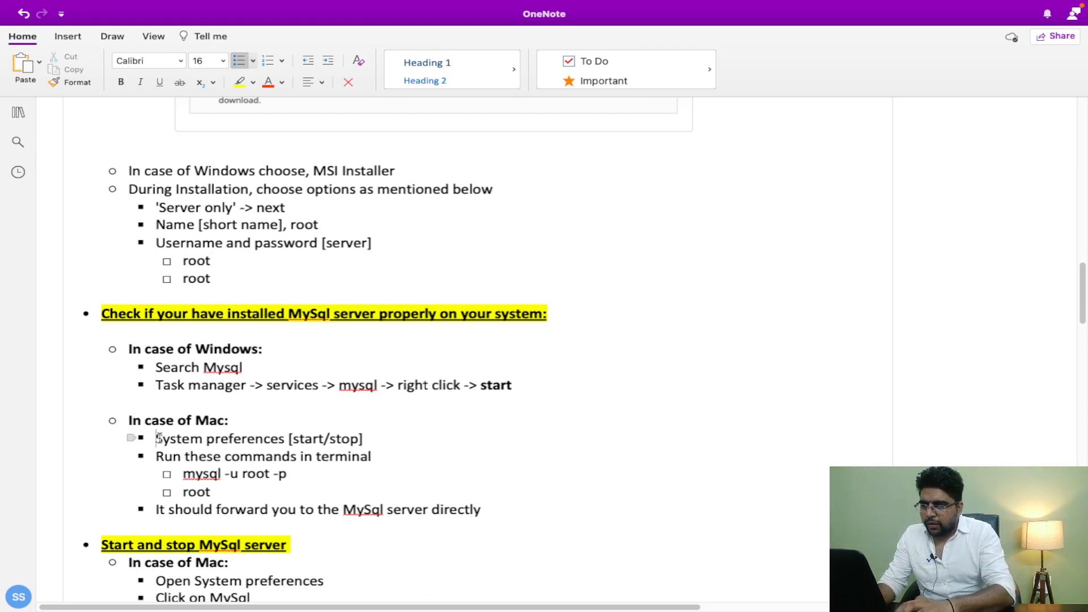
left_click_drag(159, 438, 360, 430)
left_click(363, 433)
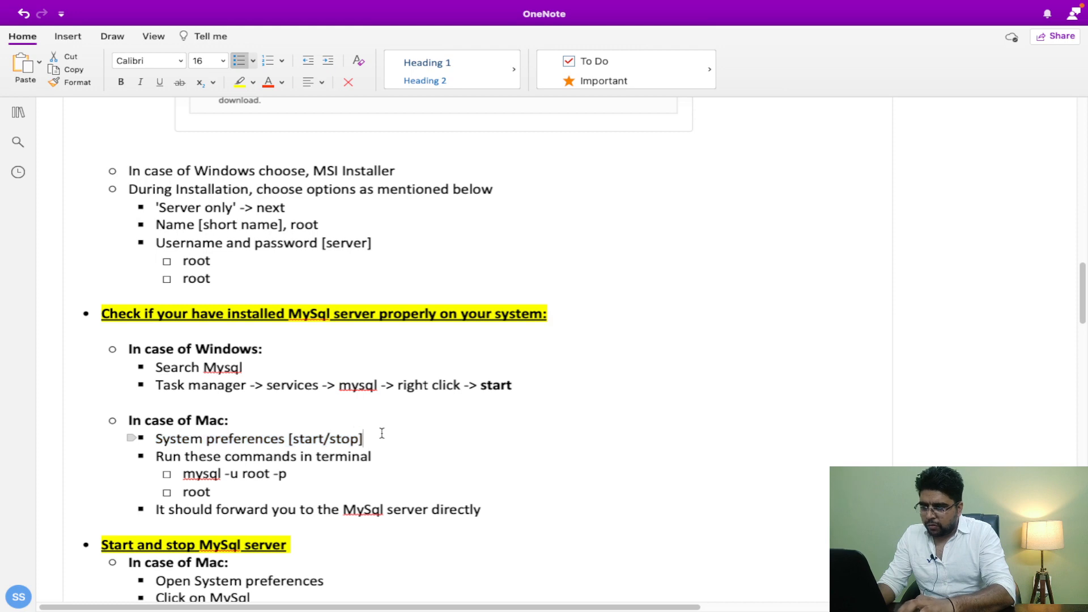
mouse_move(453, 606)
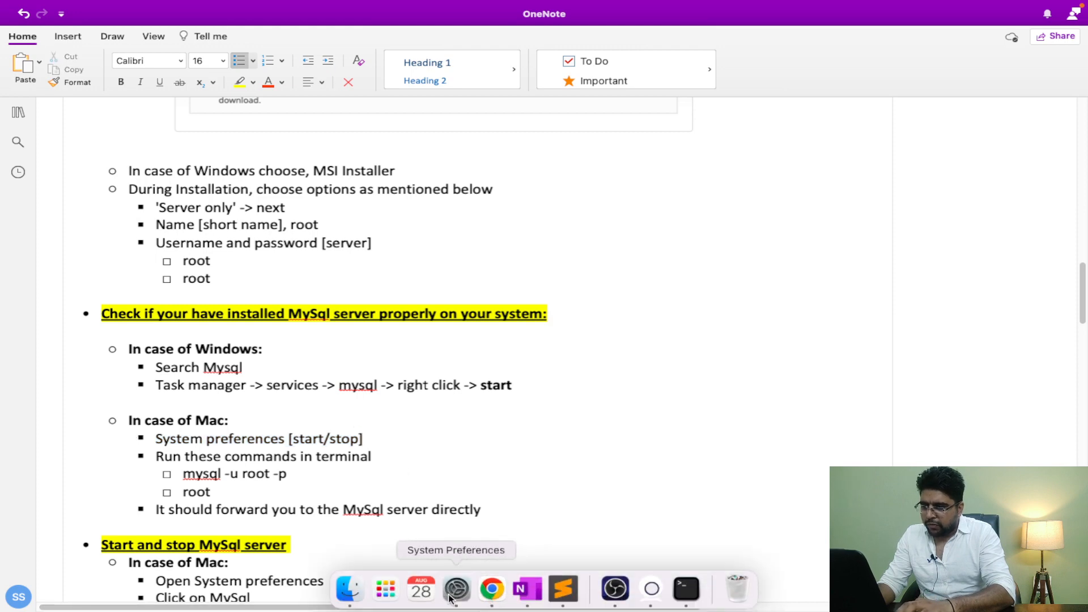
Step: Check the System Preferences MySQL pane showing 8.0.23 stopped, then come back to the notes
left_click(456, 589)
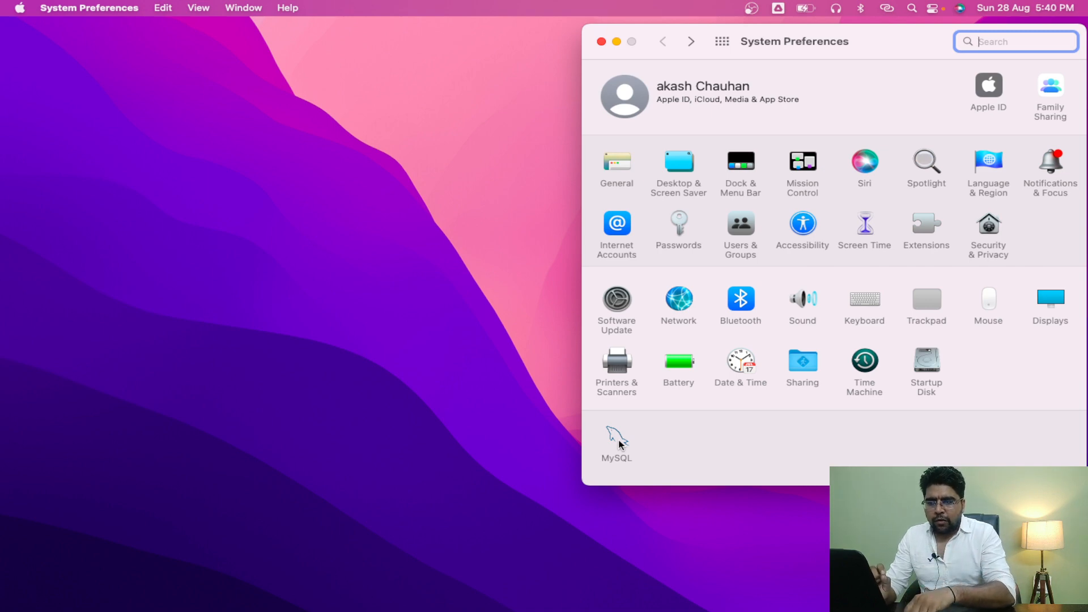
left_click(615, 435)
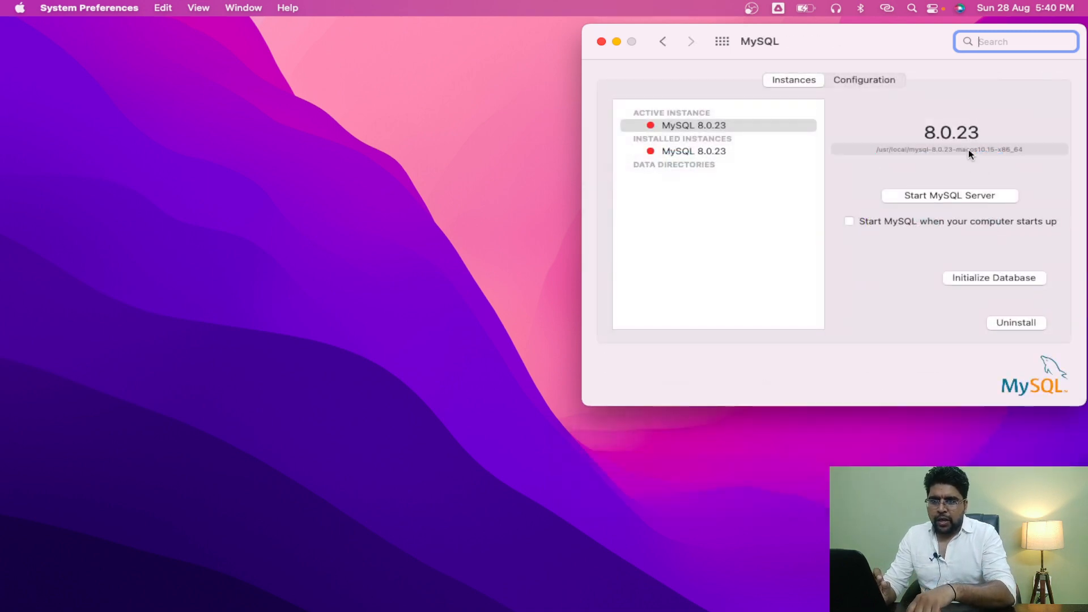
key("ctrl+Right")
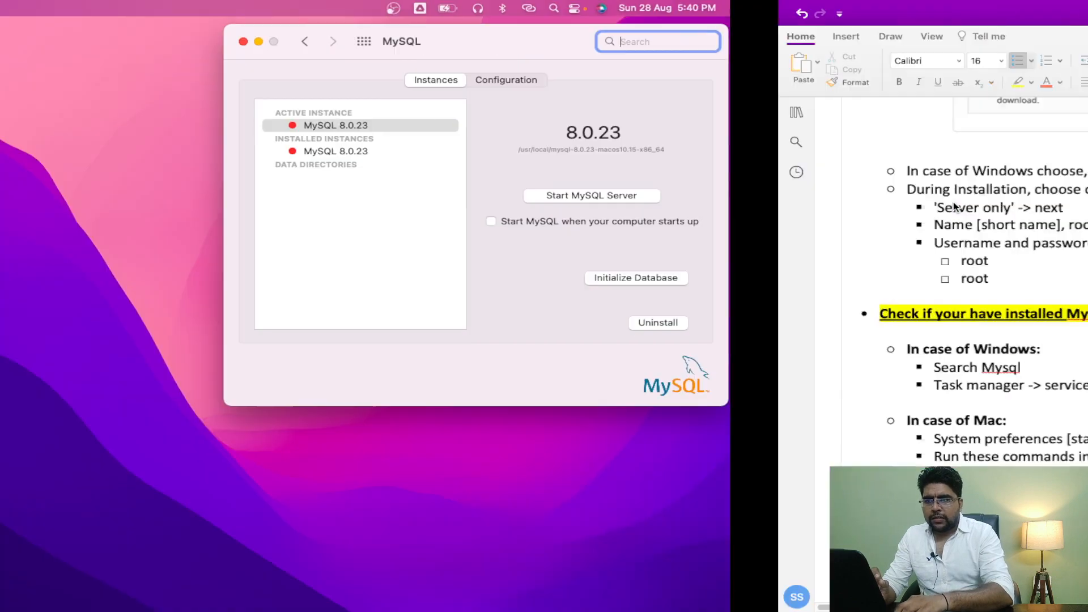
scroll(334, 392, "down", 2)
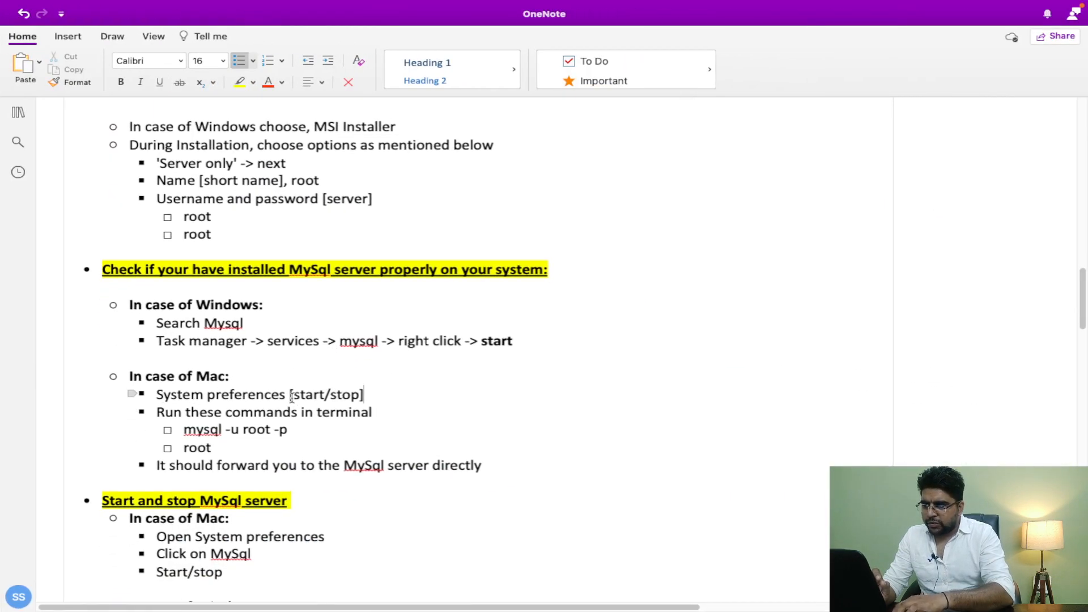
Step: Select '[start/stop]' in the Mac step, then switch back to the MySQL preference pane
left_click_drag(289, 400, 368, 401)
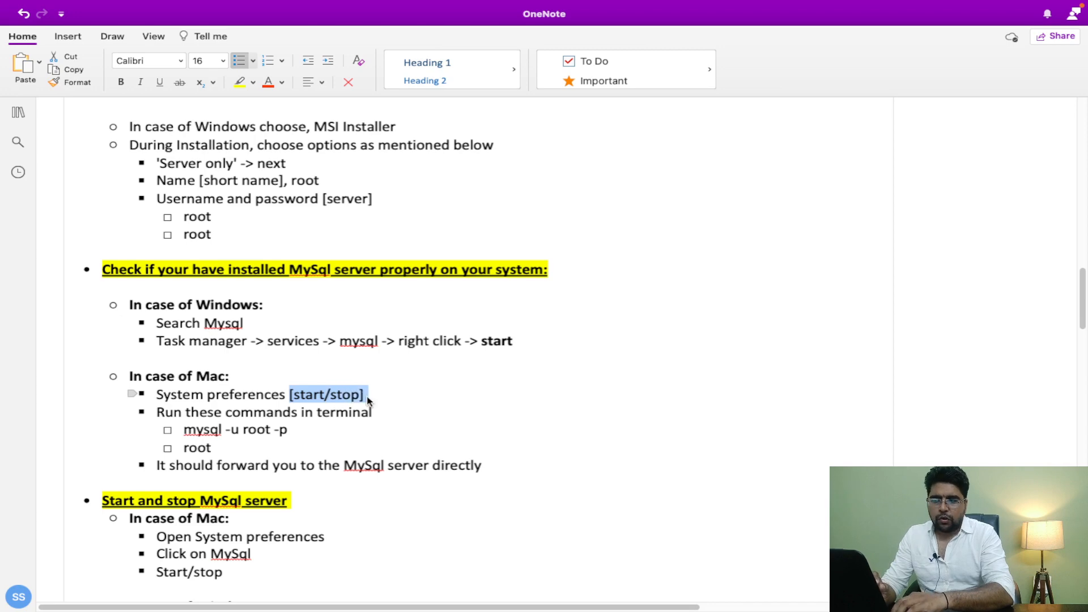
key("ctrl+Left")
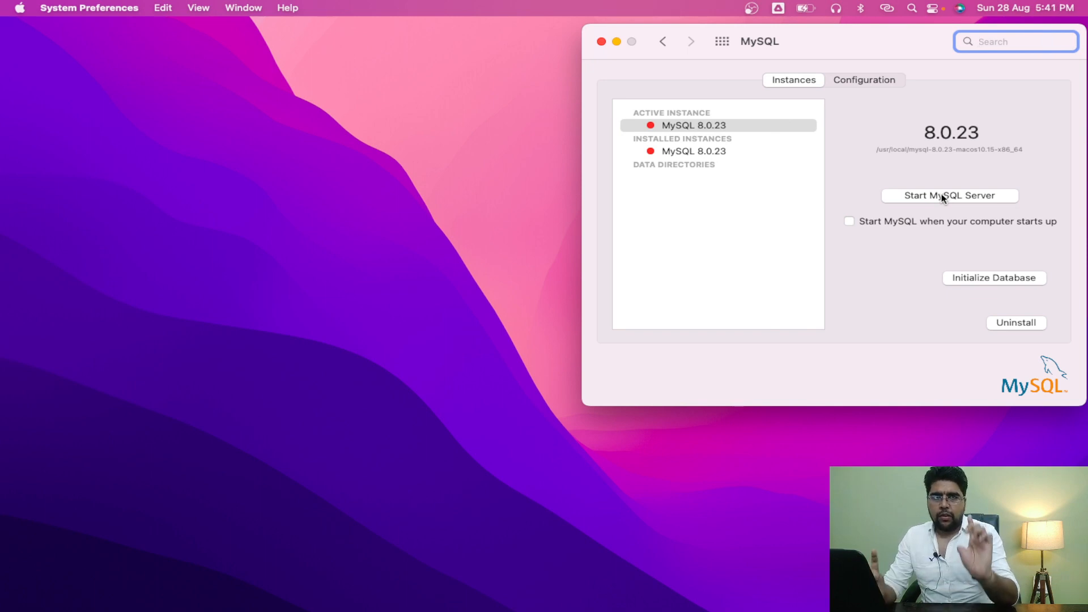
Step: Start the MySQL 8.0.23 server, authorising with the admin password
left_click(943, 199)
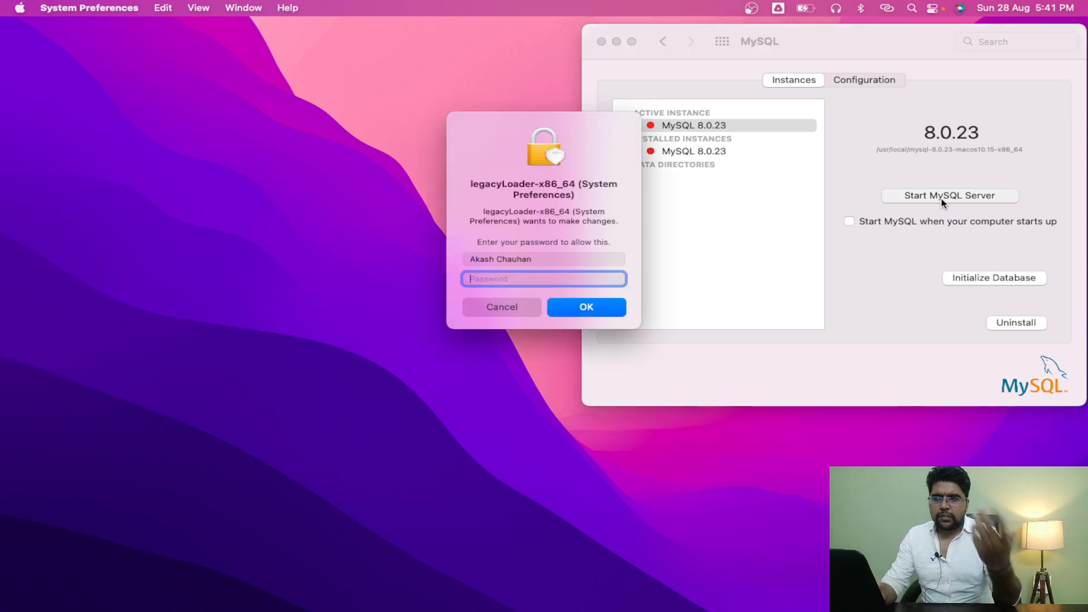
type("••••")
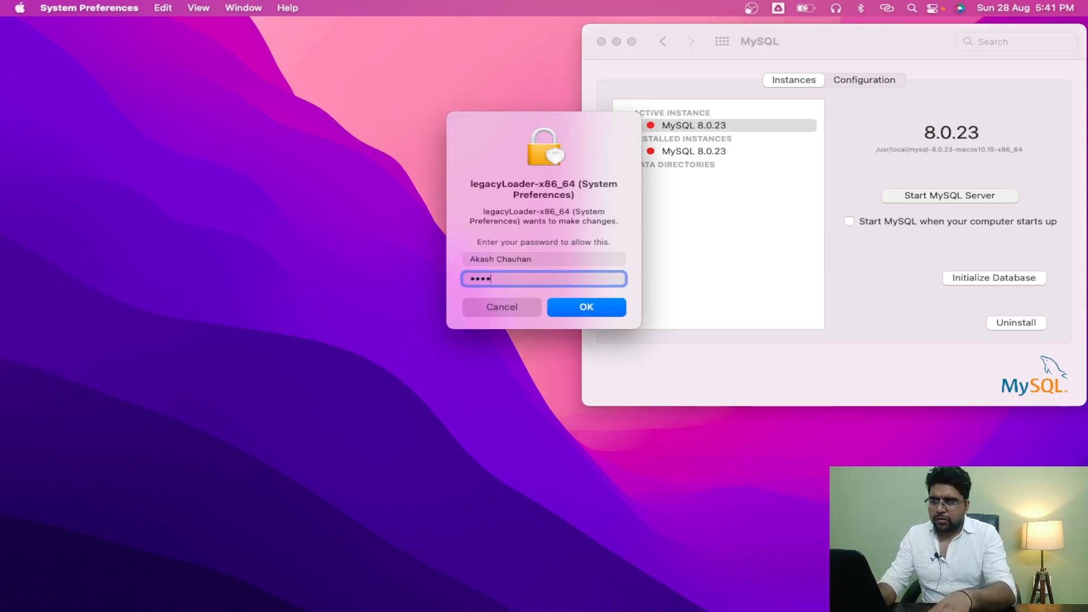
key("Return")
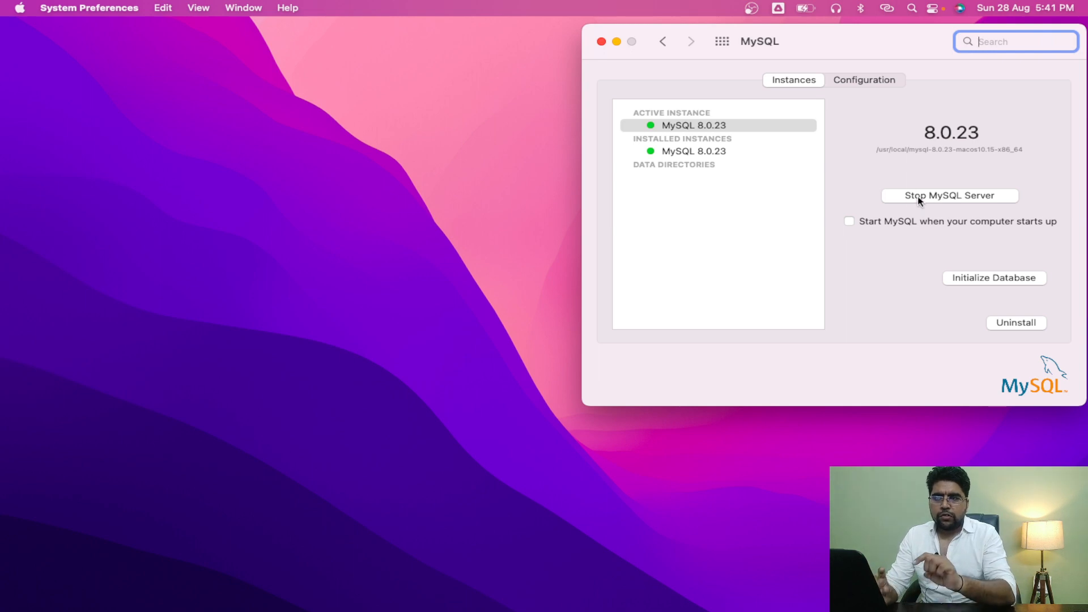
Step: Step back to the preferences overview and into the MySQL pane again, then return to the OneNote notes
left_click(663, 42)
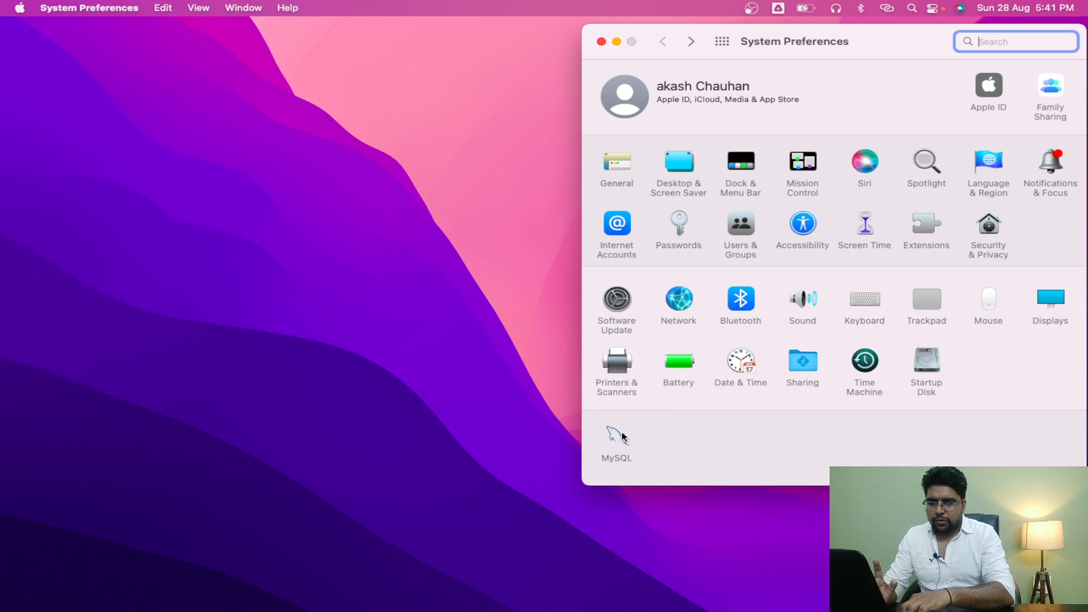
left_click(690, 45)
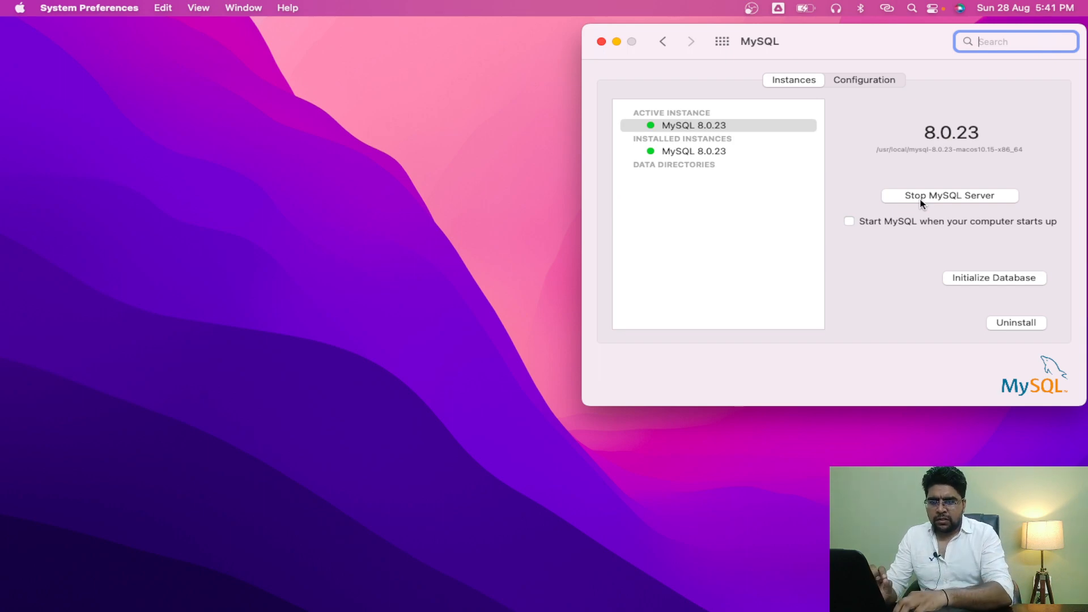
key("ctrl+Right")
scroll(539, 404, "down", 1)
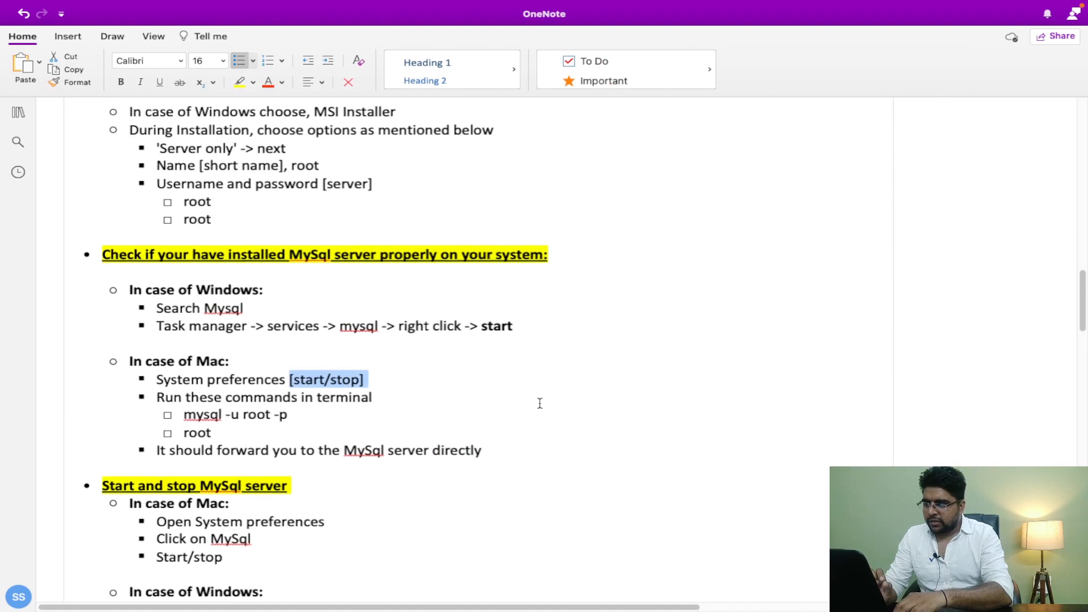
left_click(209, 421)
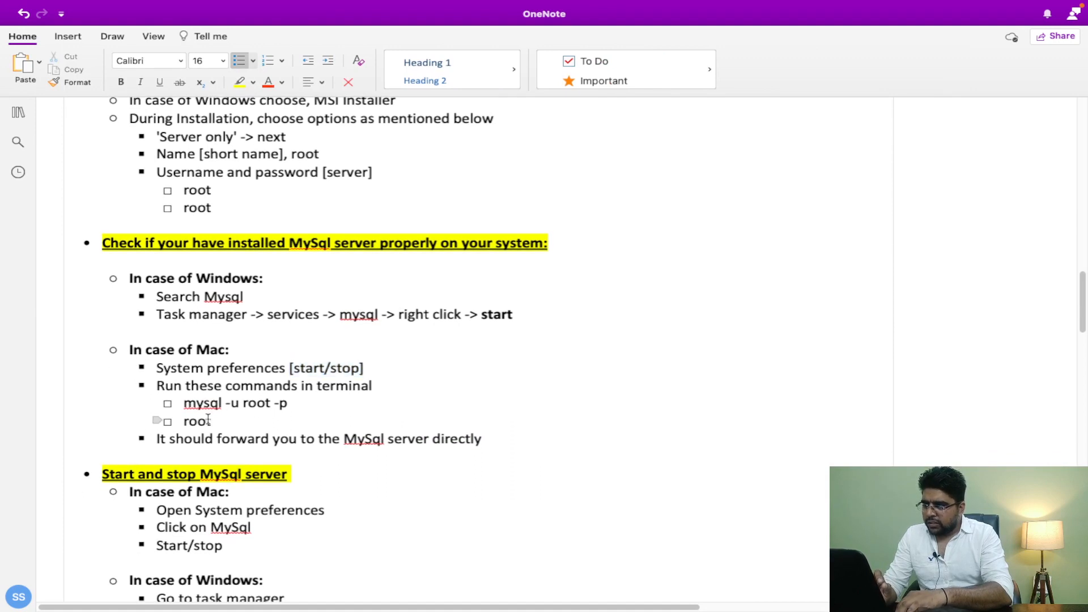
left_click_drag(211, 421, 160, 386)
left_click(215, 422)
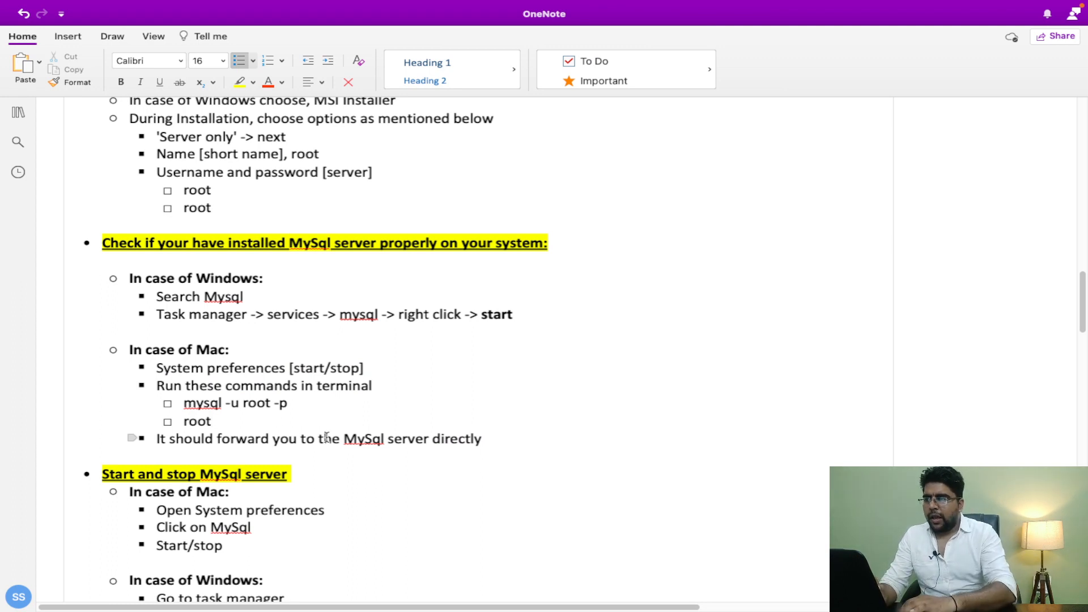
left_click_drag(182, 406, 291, 403)
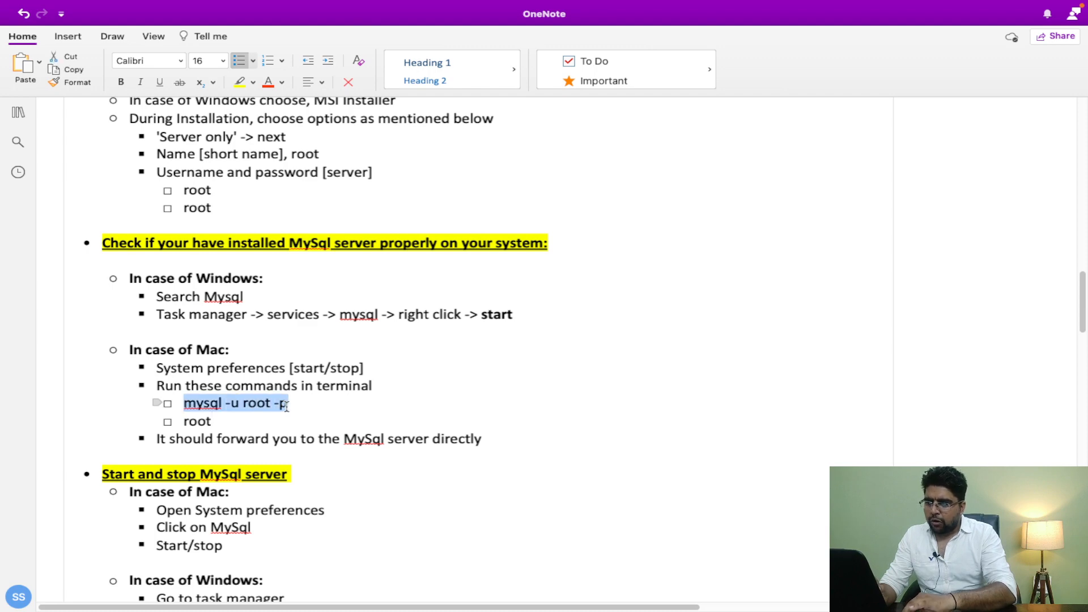
mouse_move(614, 602)
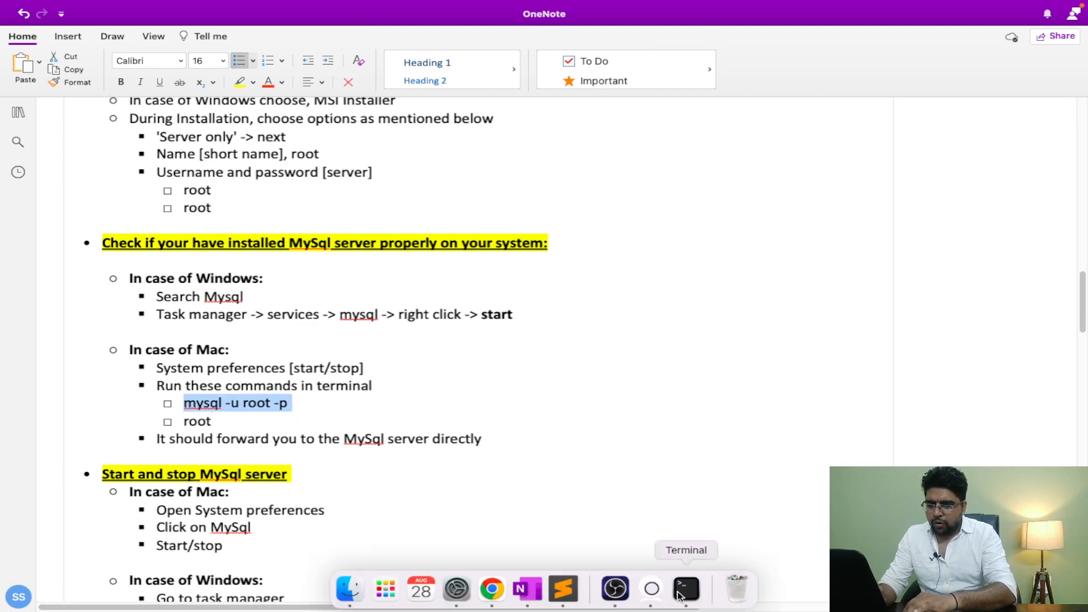
Step: Log into MySQL in Terminal as root with 'mysql -u root -p', retrying the login once
left_click(685, 592)
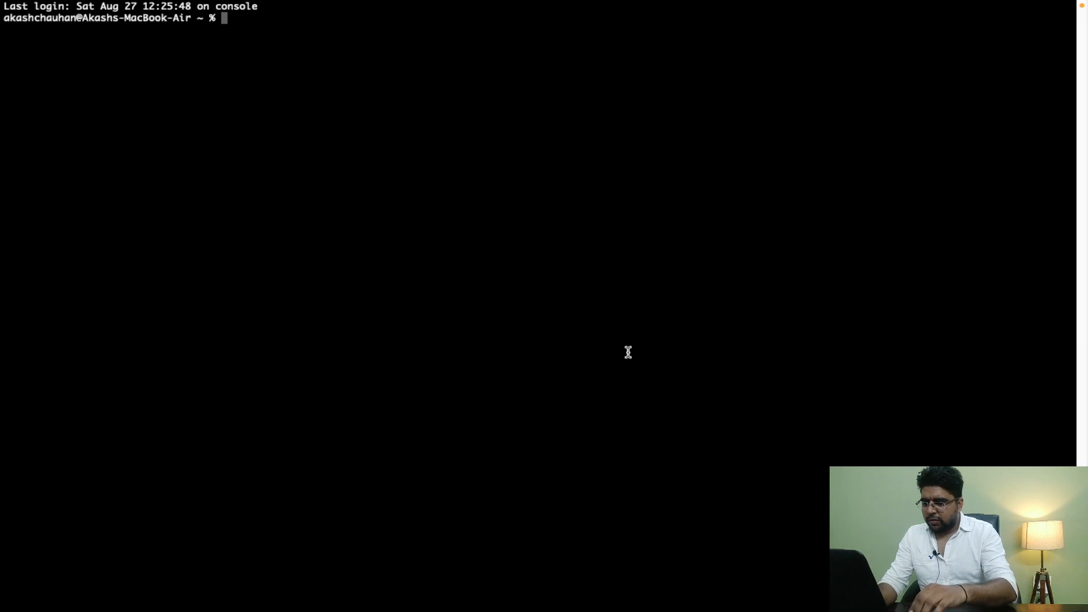
type("mysql ")
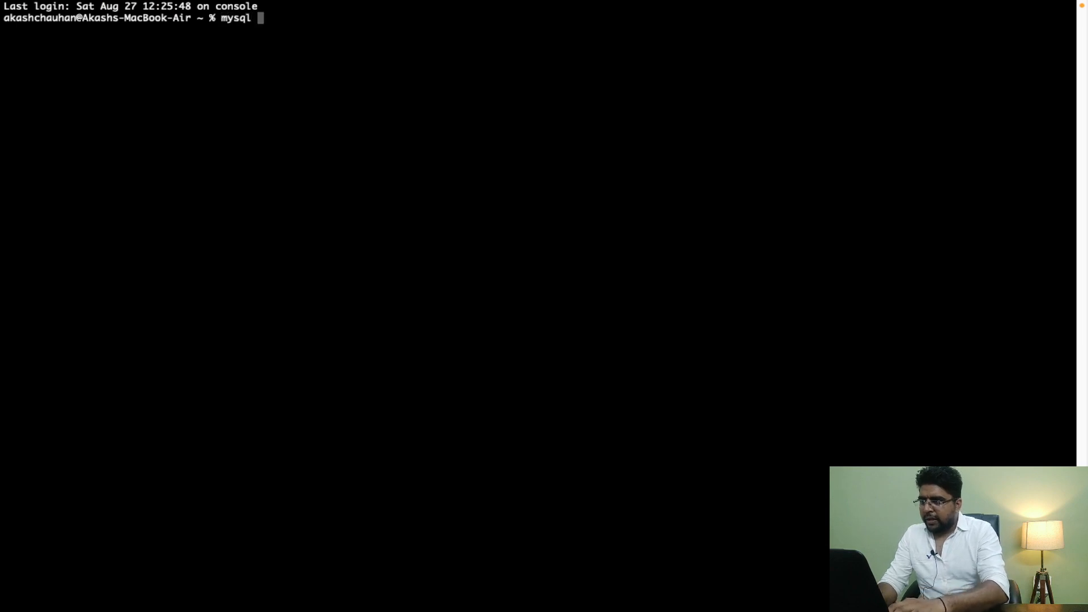
type("-u ")
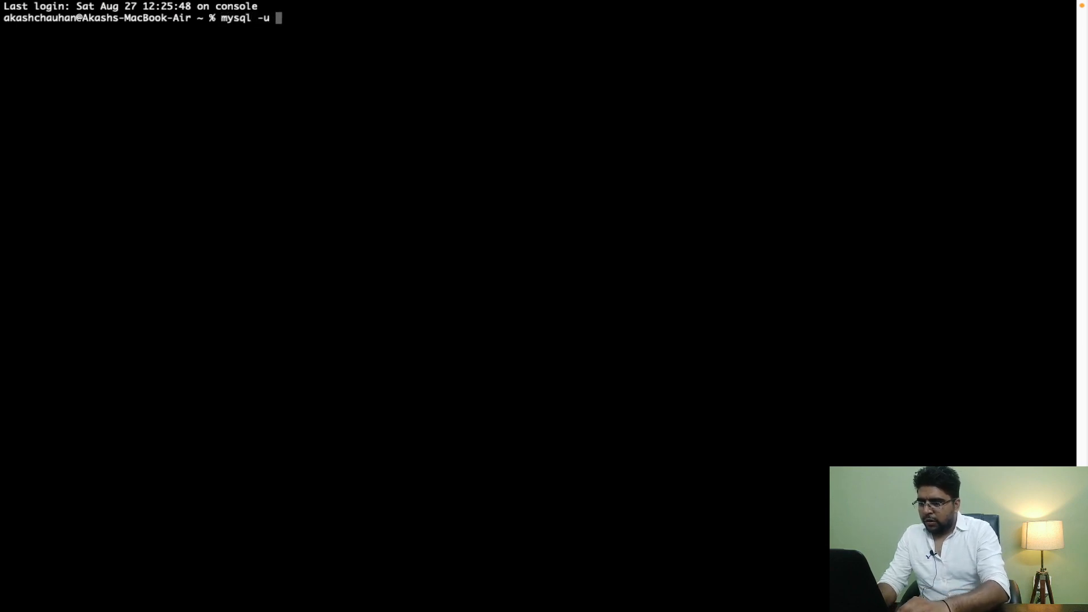
type("root ")
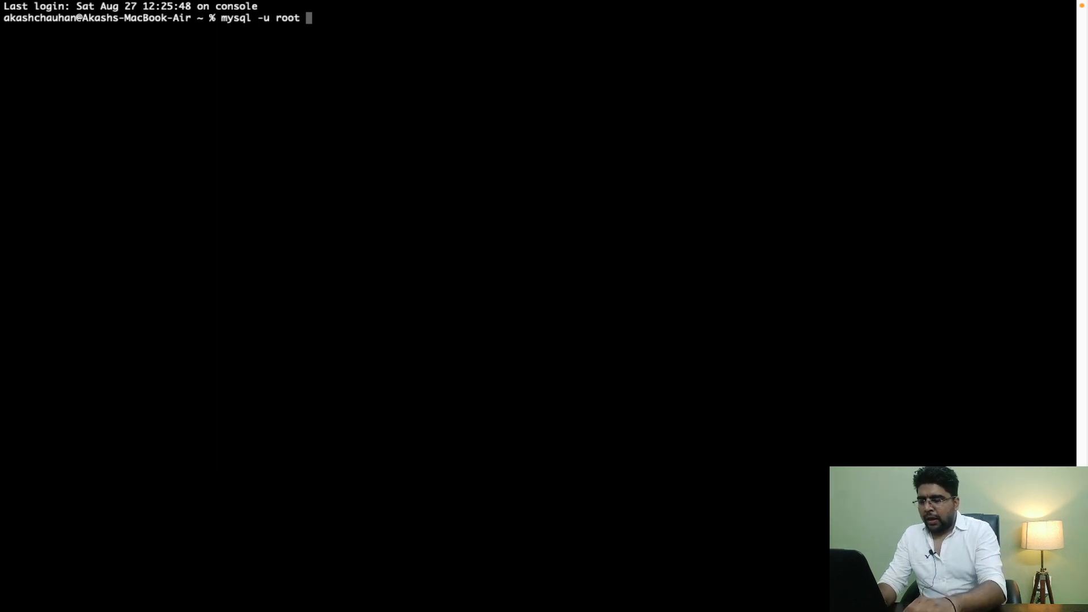
type("-p")
key("Return")
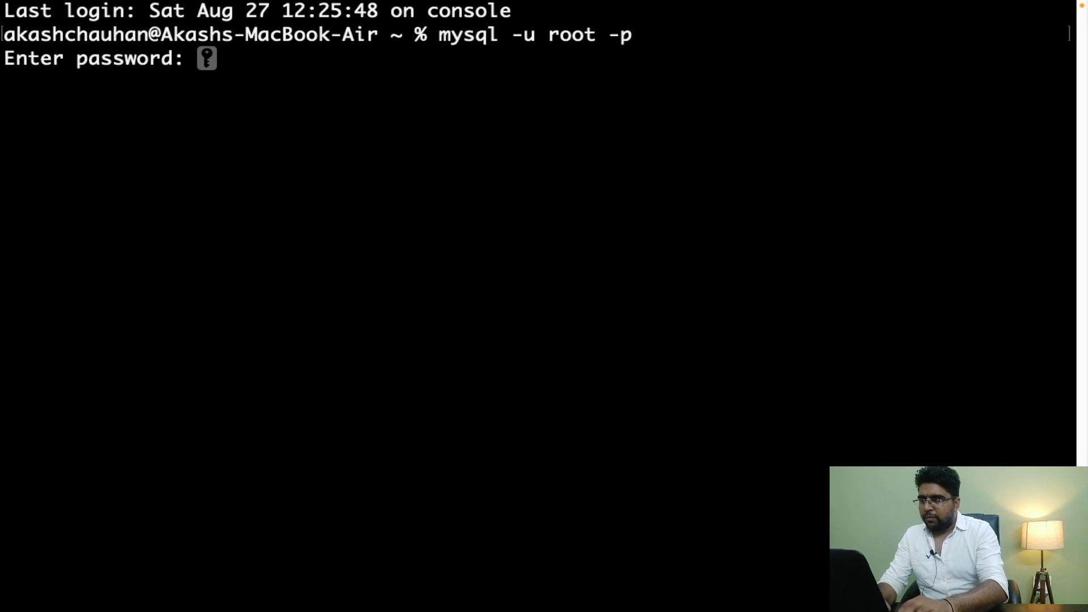
key("Return")
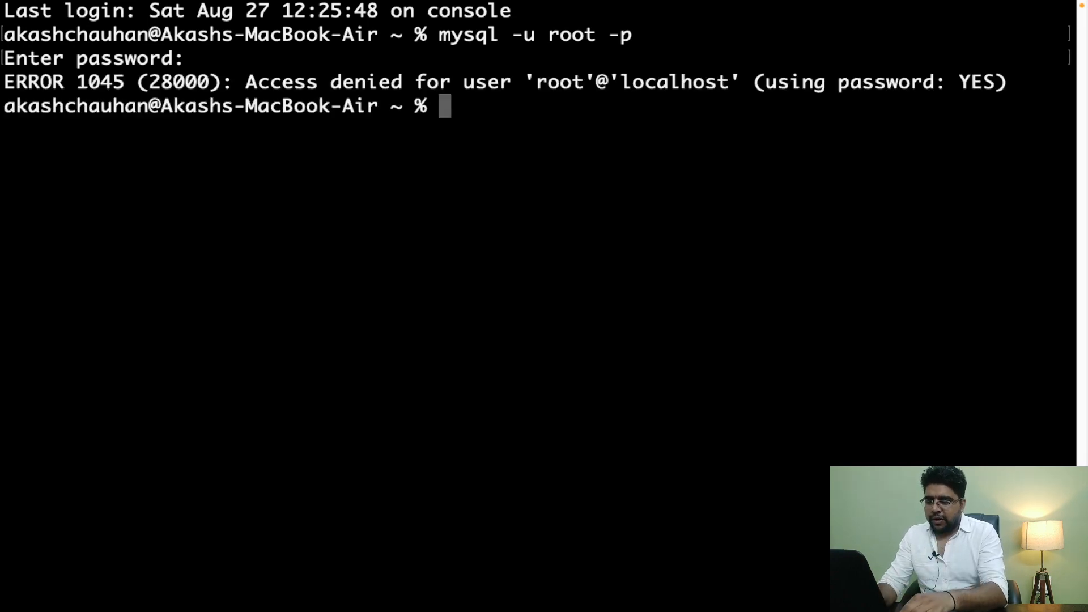
type("root")
key("BackSpace")
key("BackSpace")
key("BackSpace")
key("BackSpace")
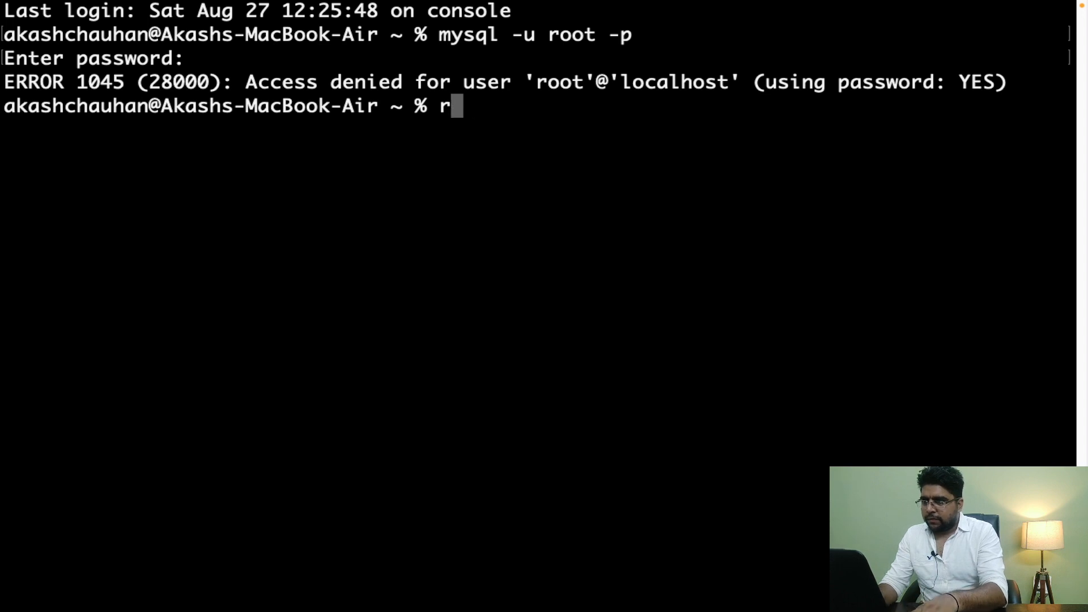
key("Up")
key("Return")
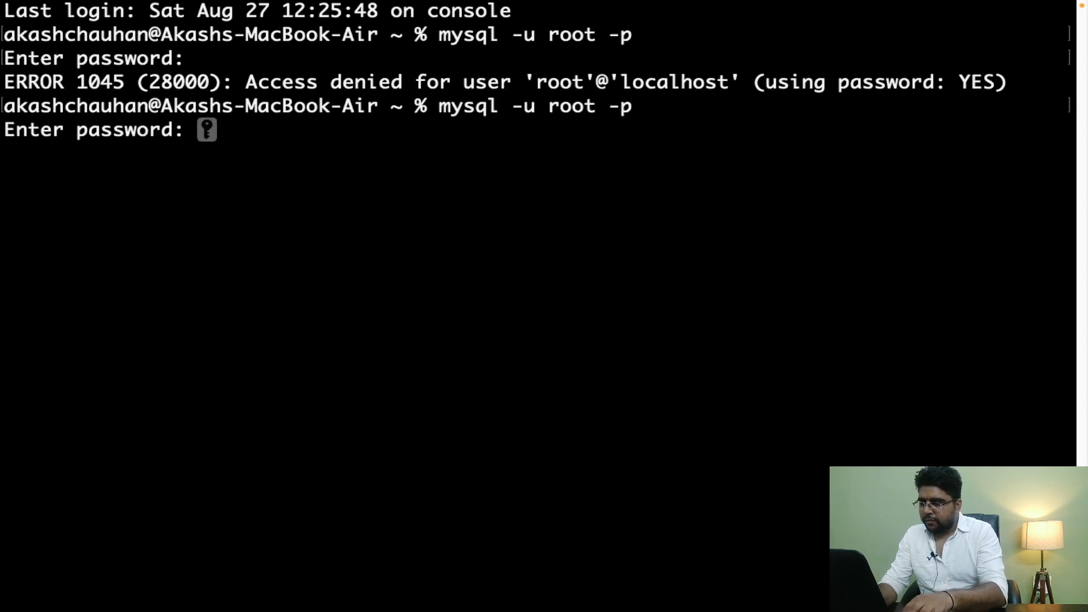
key("Return")
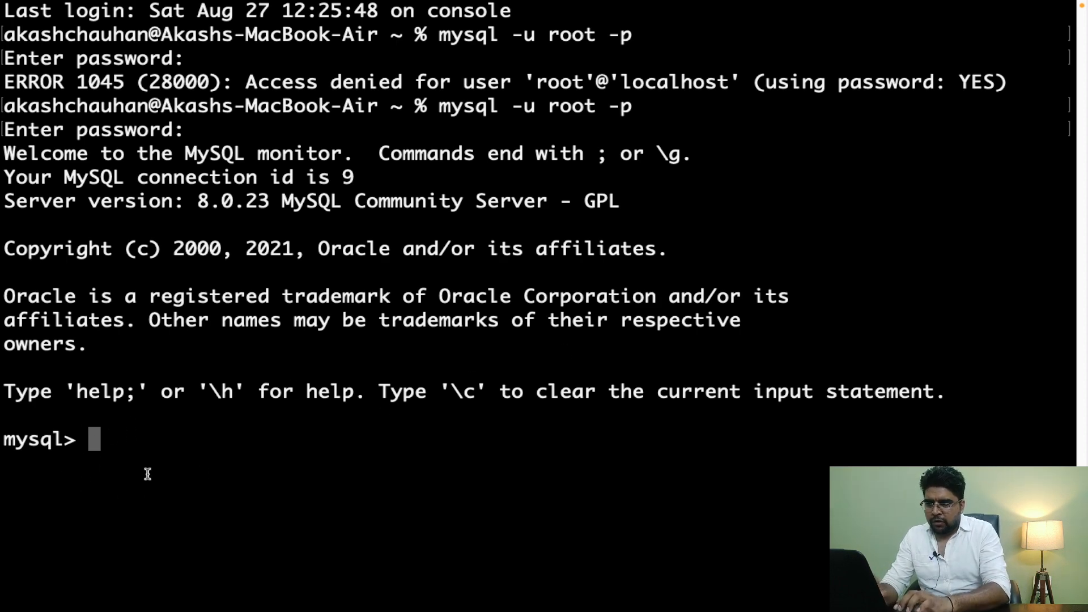
Step: Run 'show databases;' to list the five databases, then return to OneNote
type("show d")
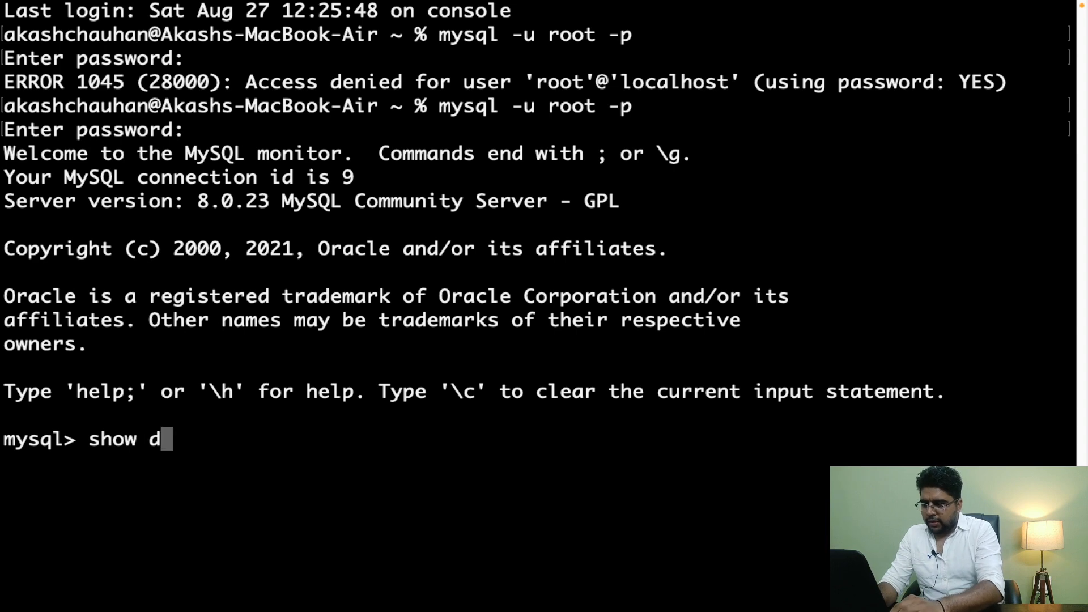
type("ata")
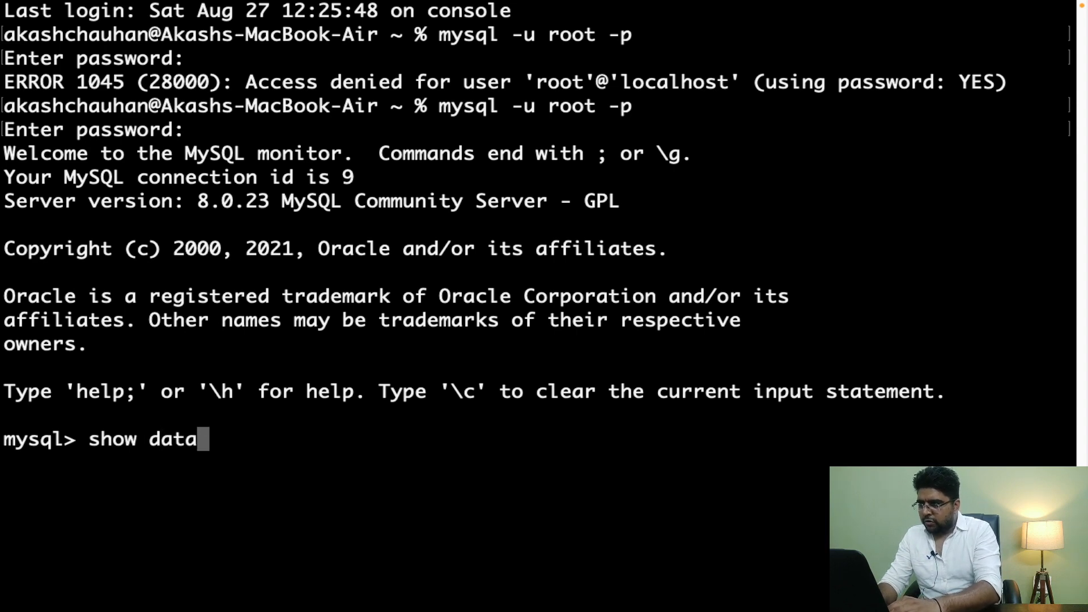
type("bases;")
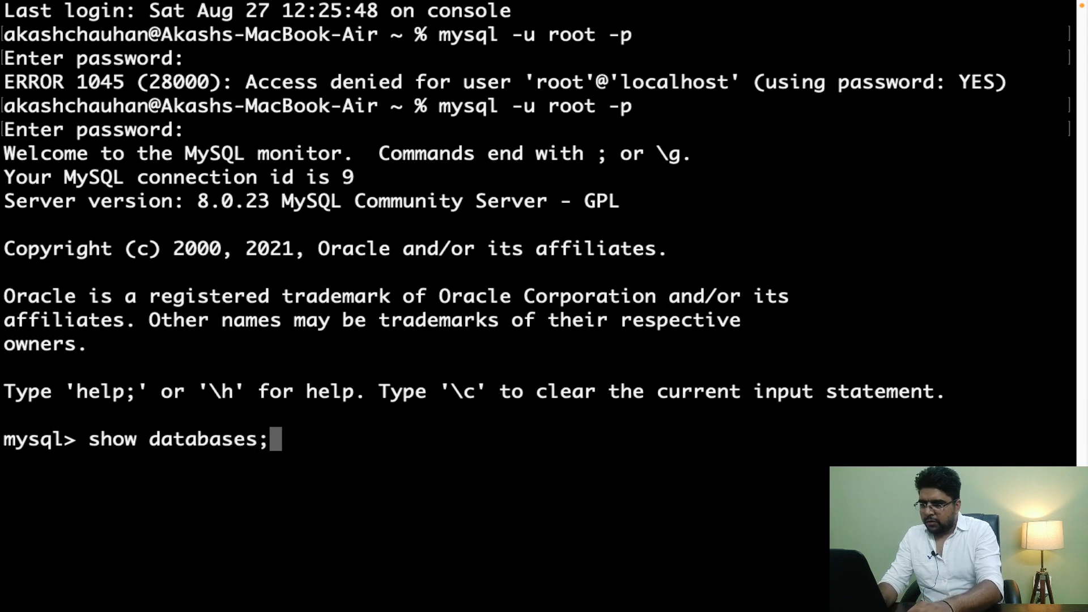
key("Return")
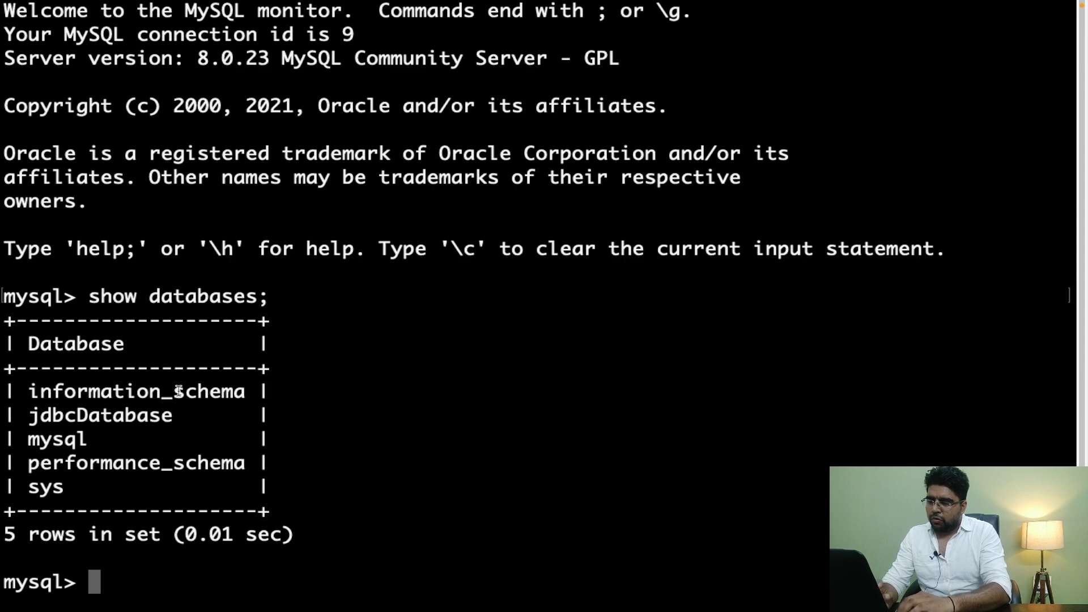
key("ctrl+Left")
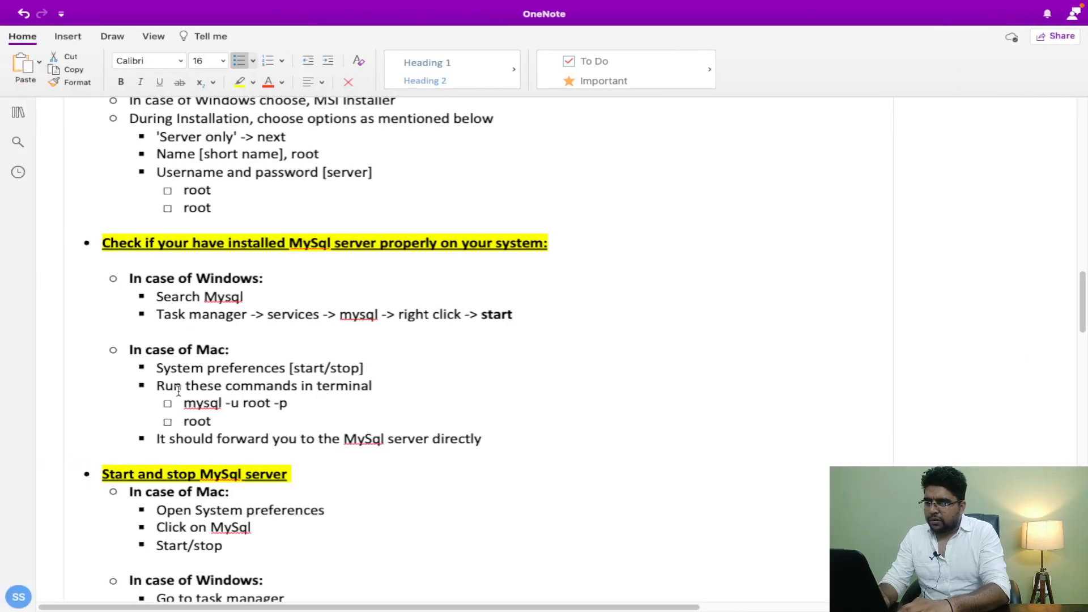
Step: Review the Mac and Windows verification notes, selecting the Mac commands and the word 'Mysql', then return to Terminal
left_click(493, 438)
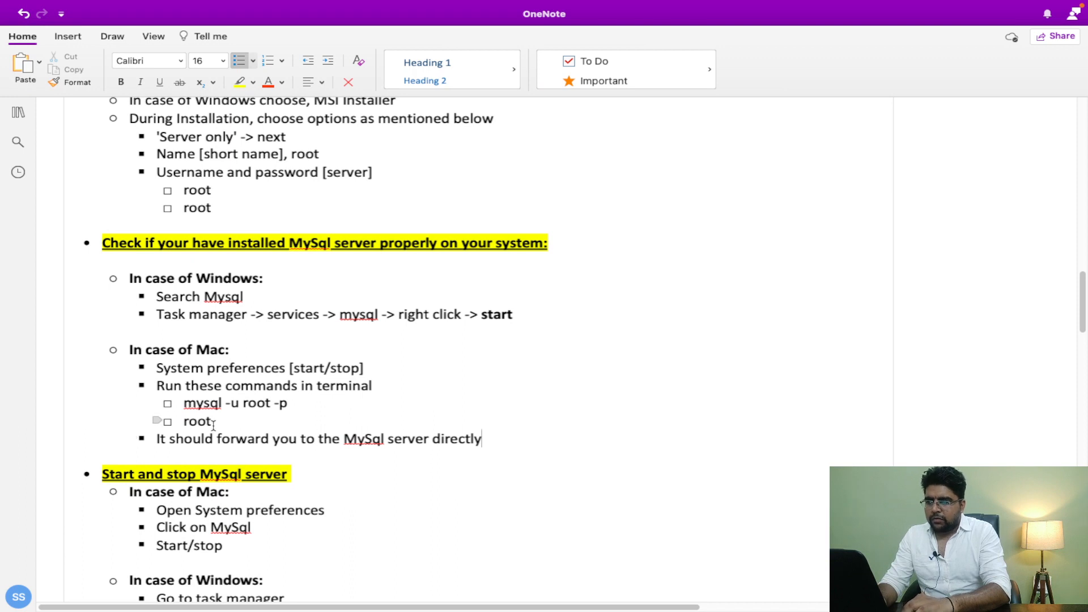
left_click_drag(213, 425, 179, 386)
left_click(291, 363)
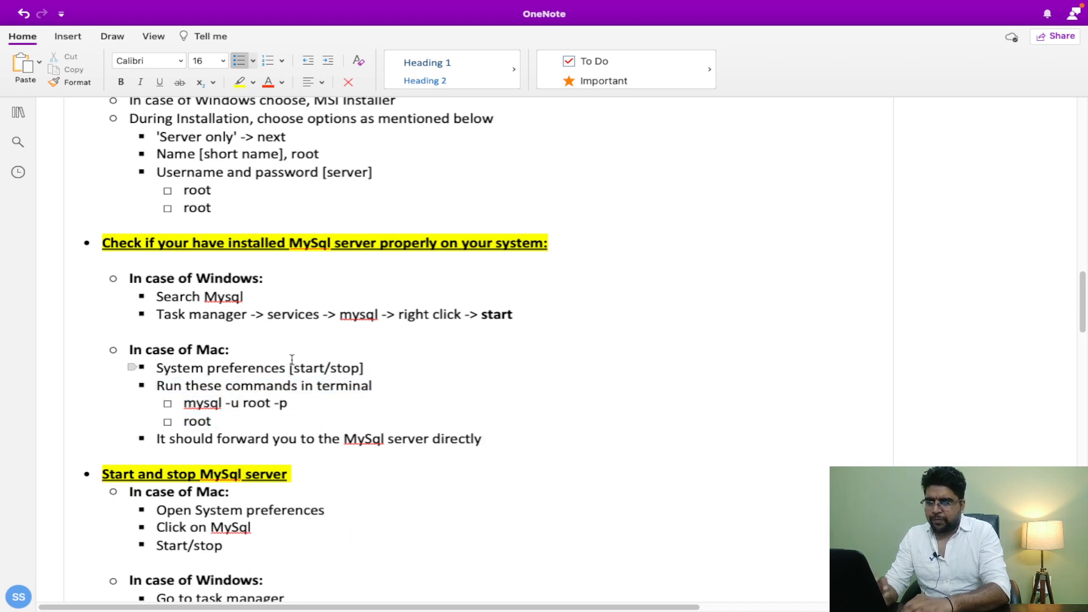
scroll(291, 362, "up", 1)
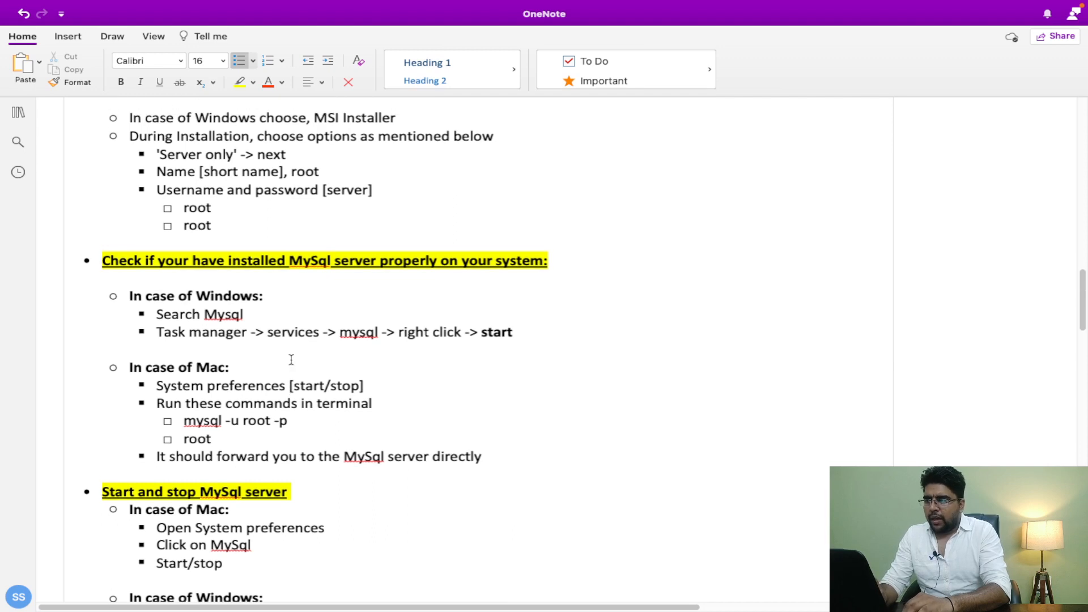
left_click_drag(129, 296, 274, 298)
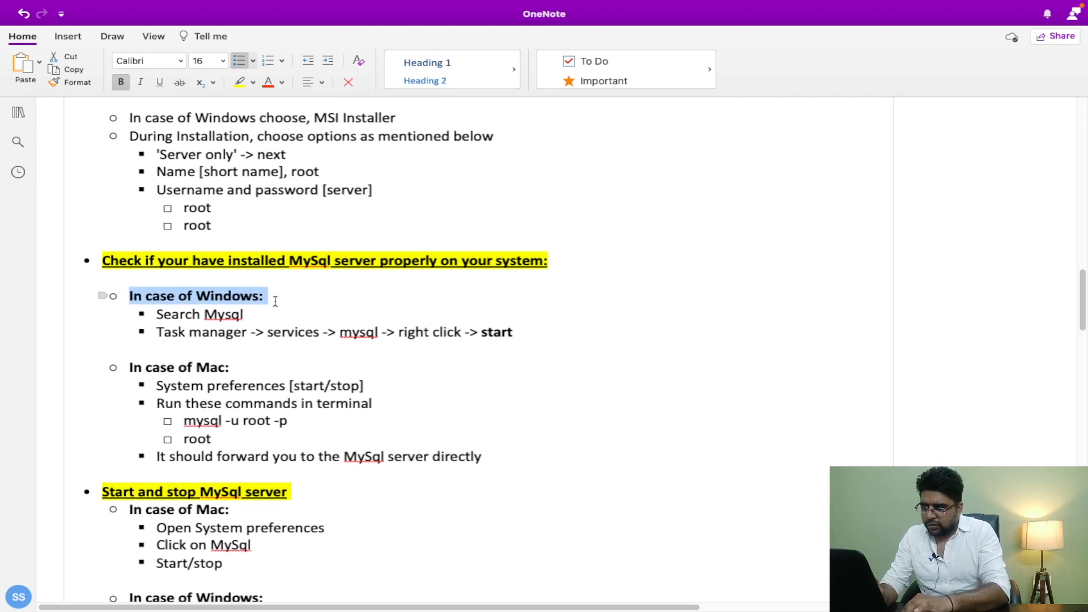
left_click(273, 332)
scroll(273, 331, "up", 1)
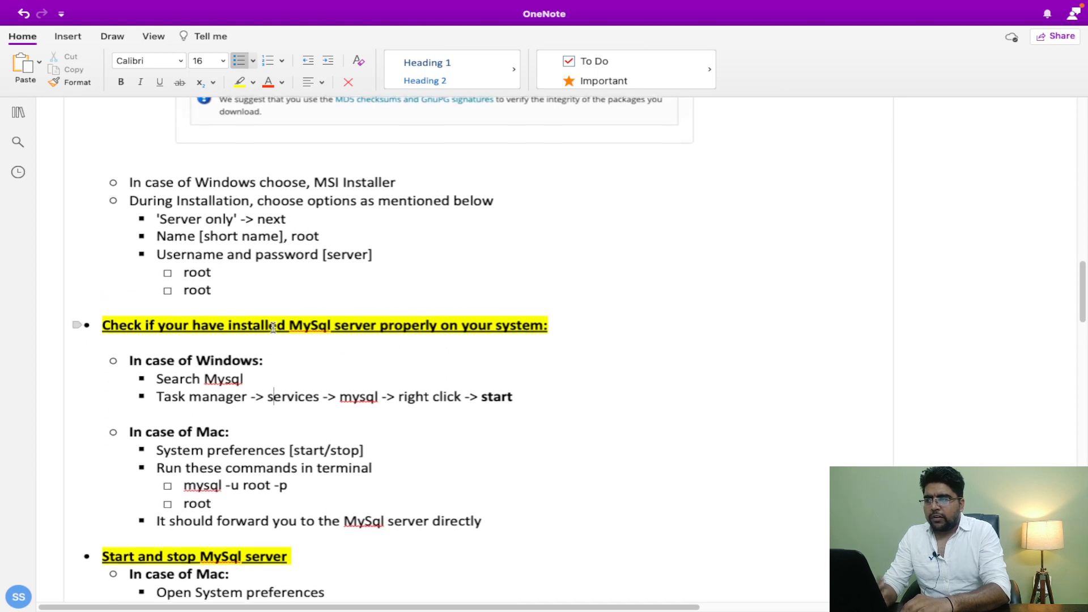
double_click(225, 381)
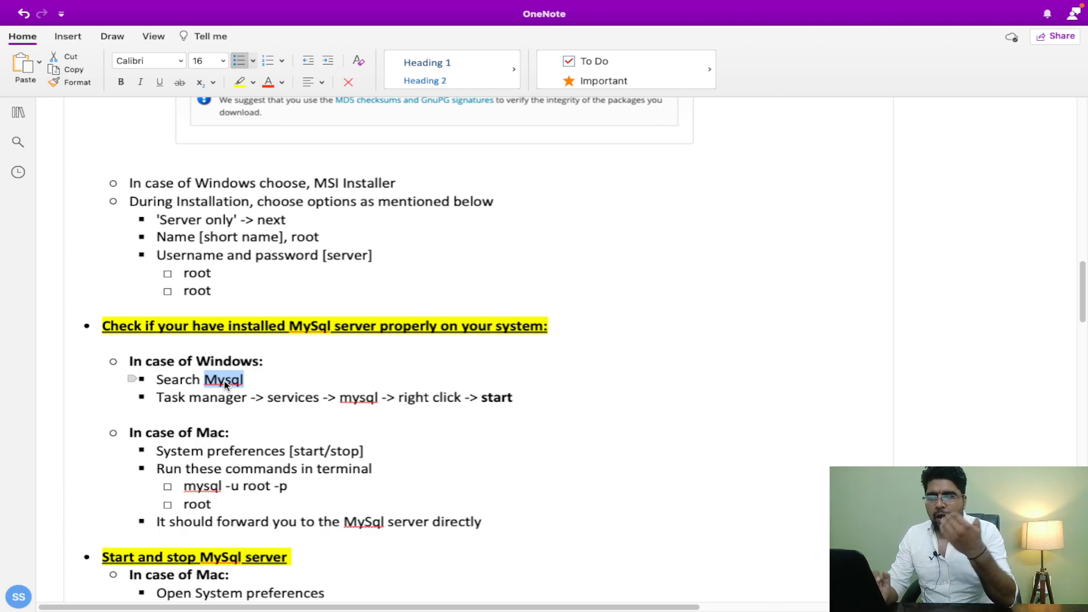
key("ctrl+Right")
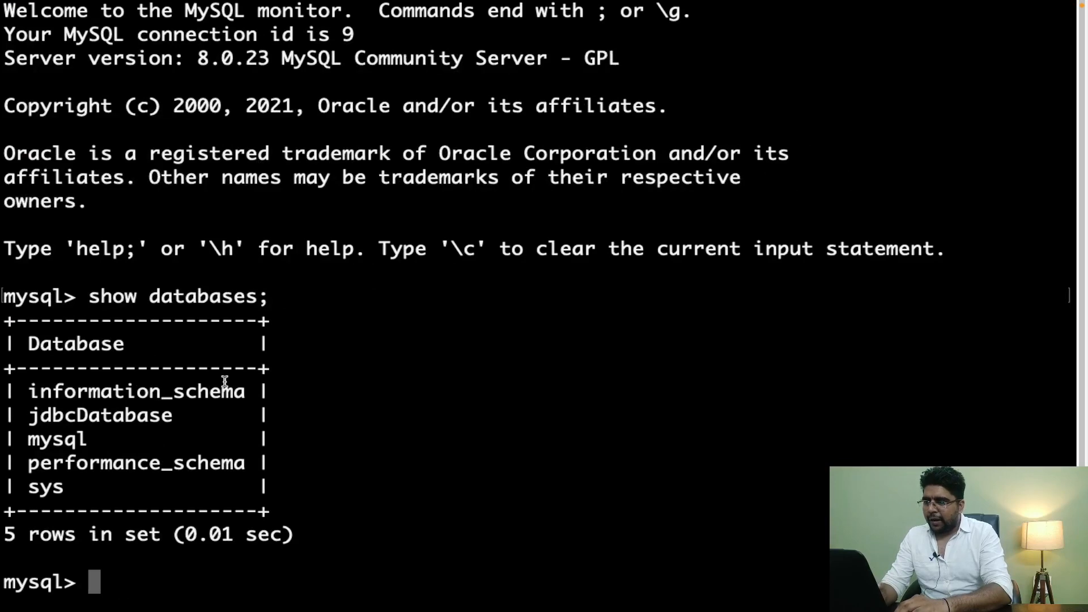
Step: Highlight the 'show databases;' command in Terminal, then switch back to the OneNote notes
scroll(224, 381, "up", 3)
scroll(219, 387, "down", 3)
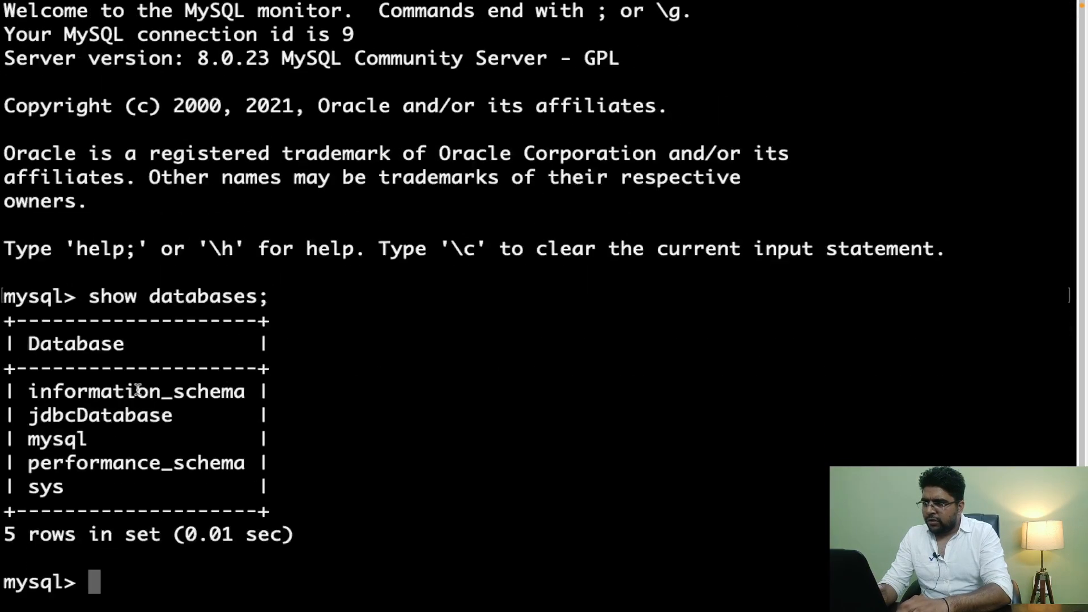
left_click_drag(91, 306, 388, 284)
key("ctrl+Left")
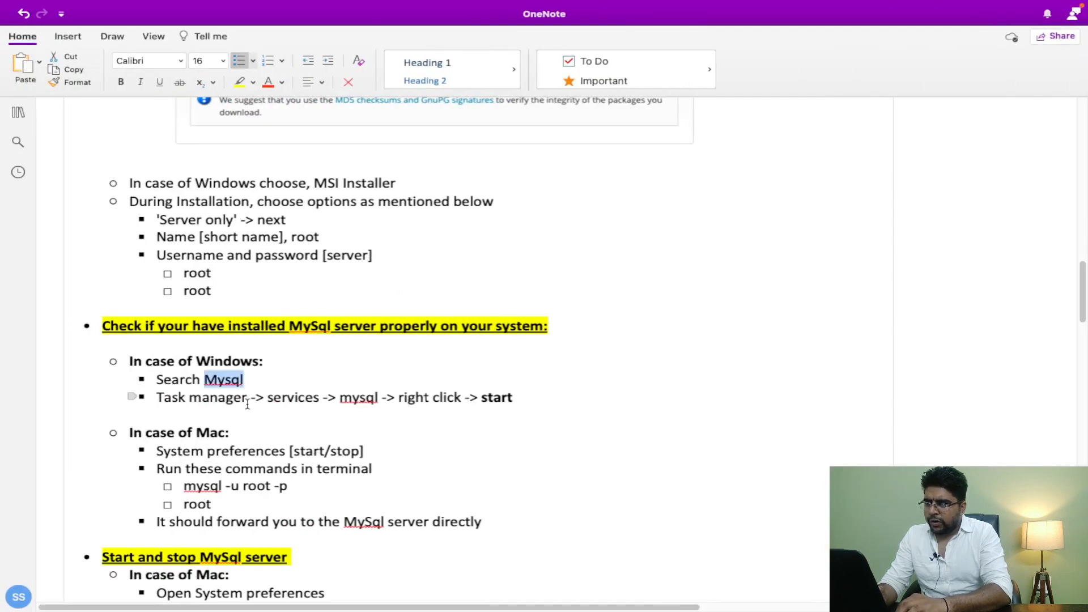
Step: Paste a copy of the Mac terminal commands block under the Windows Task manager step
double_click(221, 397)
left_click(298, 397)
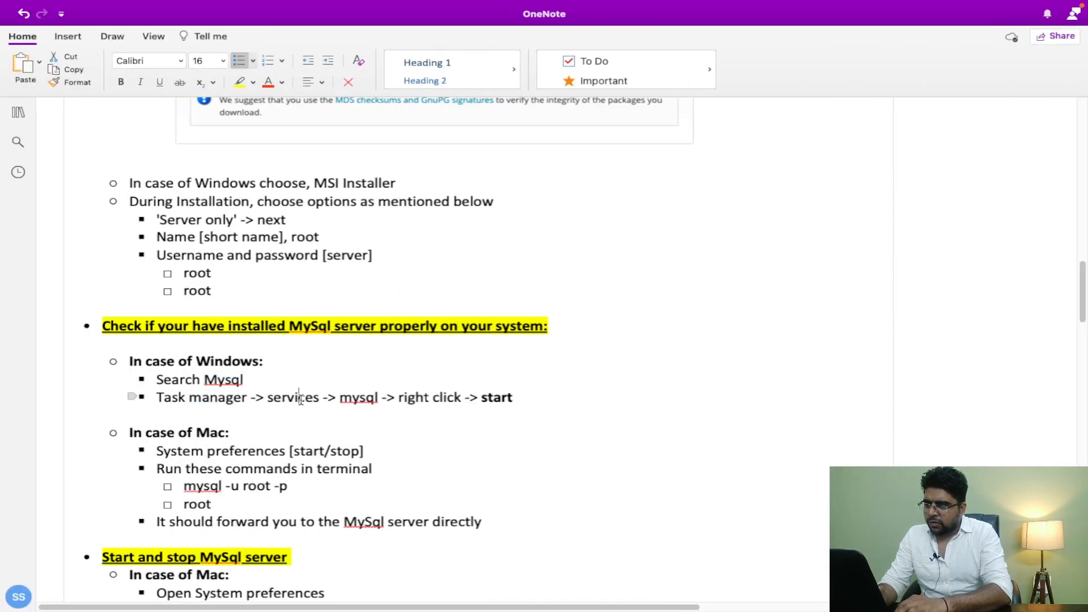
double_click(361, 399)
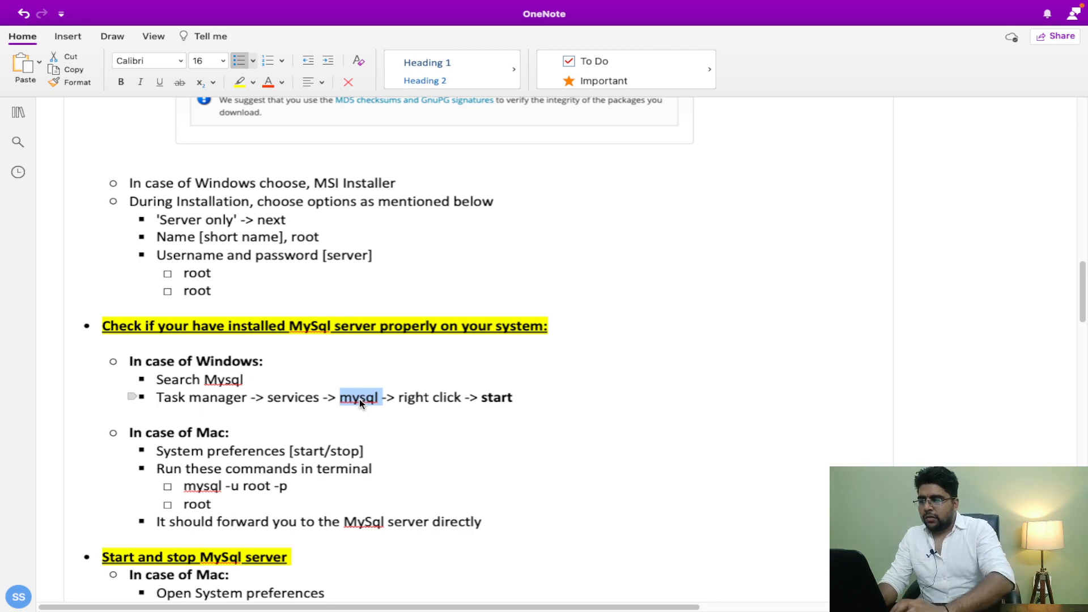
left_click_drag(212, 504, 165, 474)
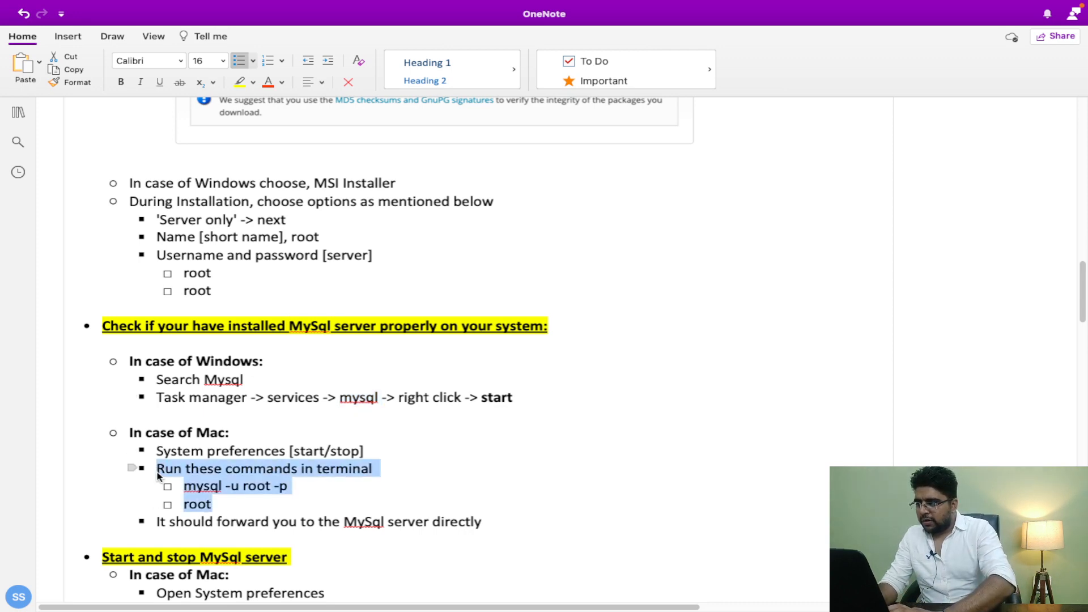
left_click(525, 396)
type("Run these commands in terminal mysql -u root -p root")
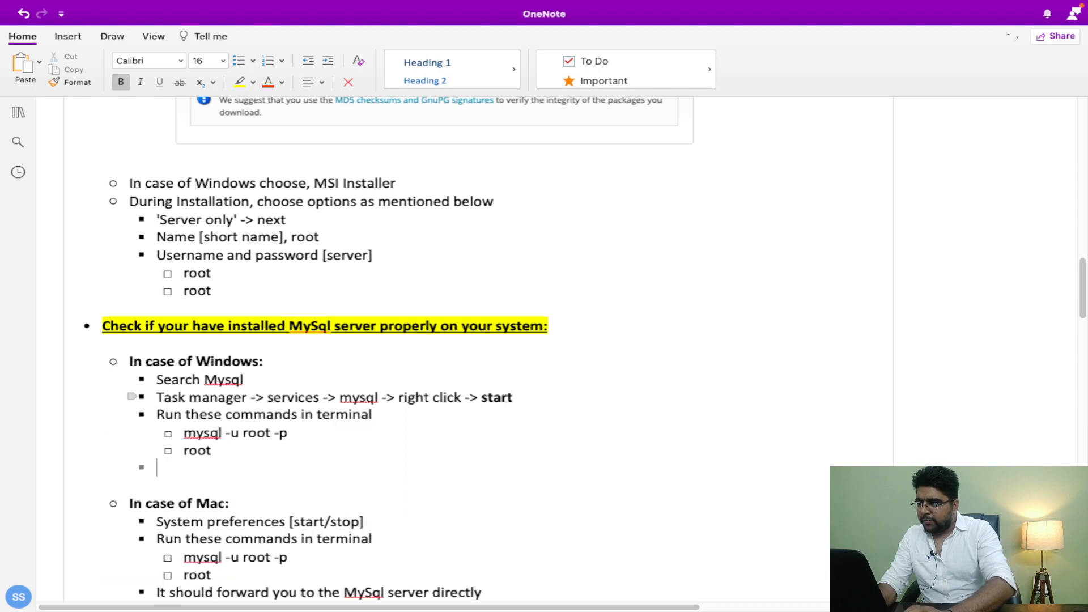
key("BackSpace")
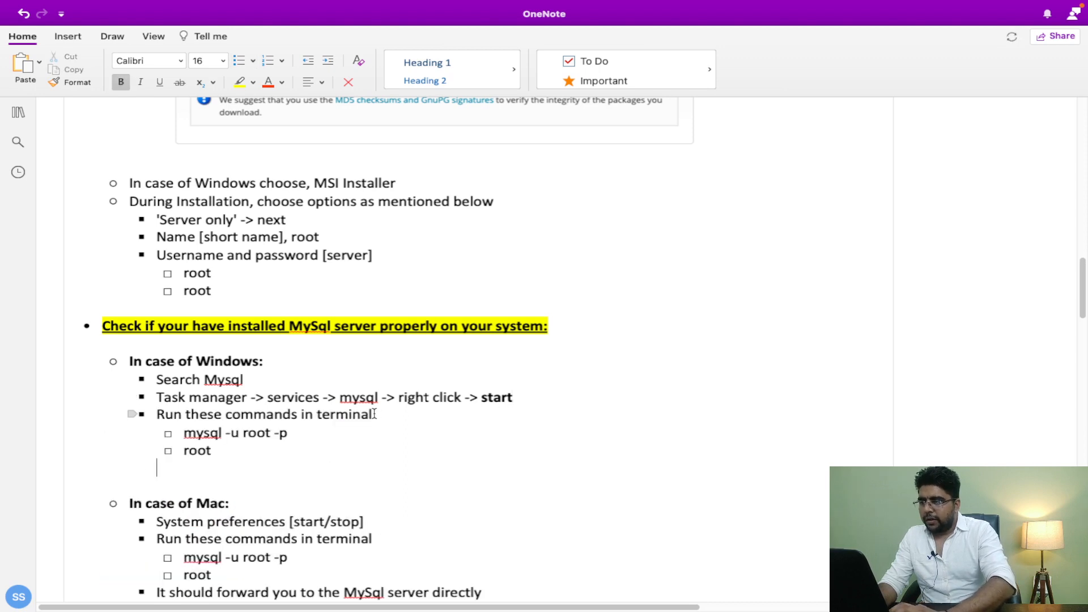
Step: Change the pasted line to 'Run these commands in CMD' and make 'Search Mysql' read 'Search Mysql terminal'
left_click(375, 413)
key("BackSpace")
key("BackSpace")
key("BackSpace")
key("BackSpace")
key("BackSpace")
key("BackSpace")
key("BackSpace")
key("BackSpace")
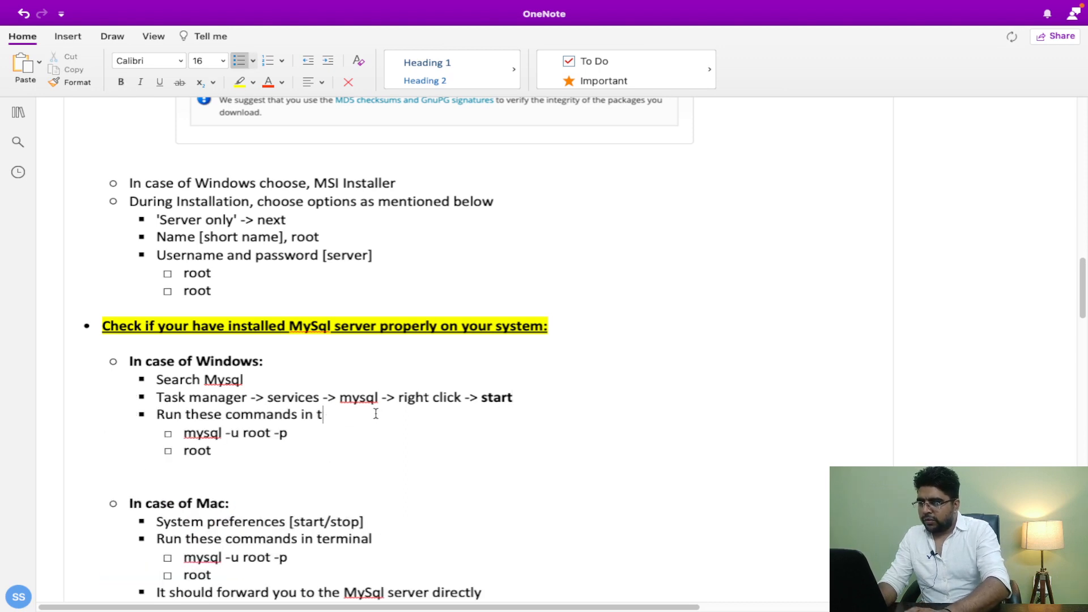
type("CMD")
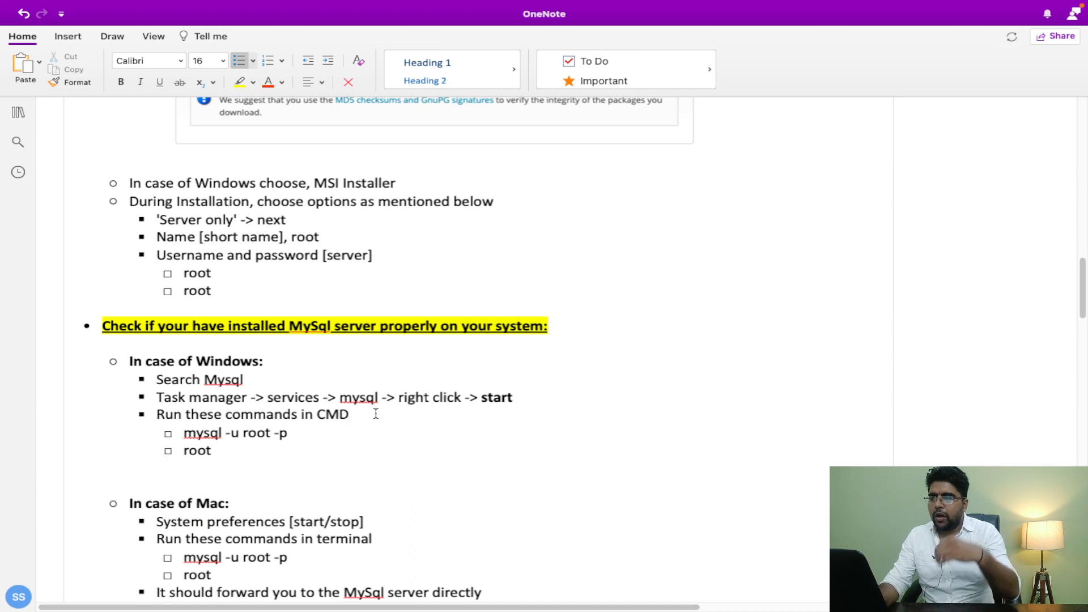
left_click(242, 381)
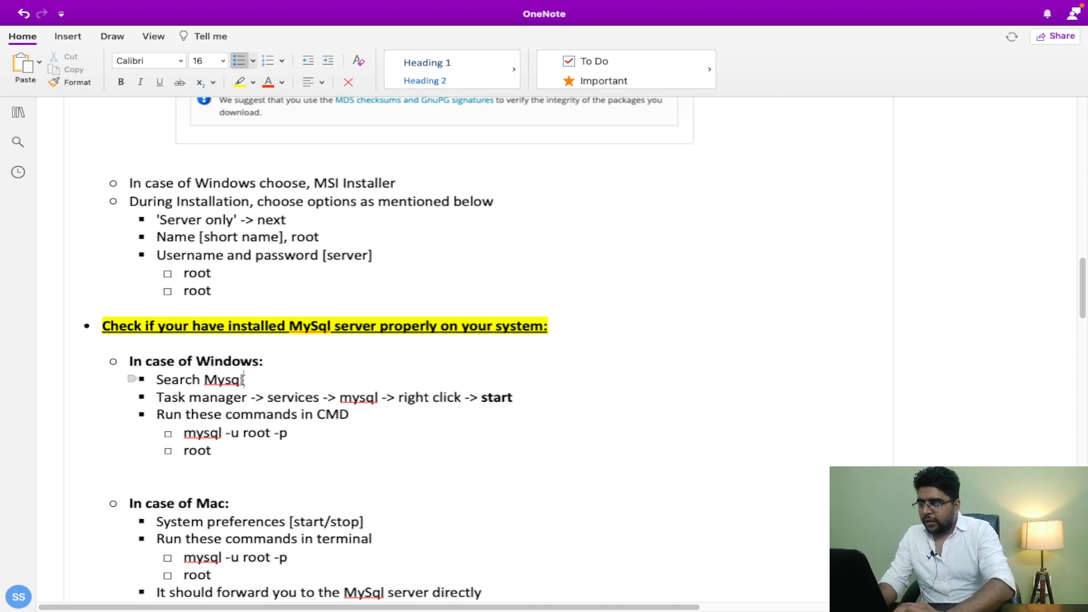
type("terminal")
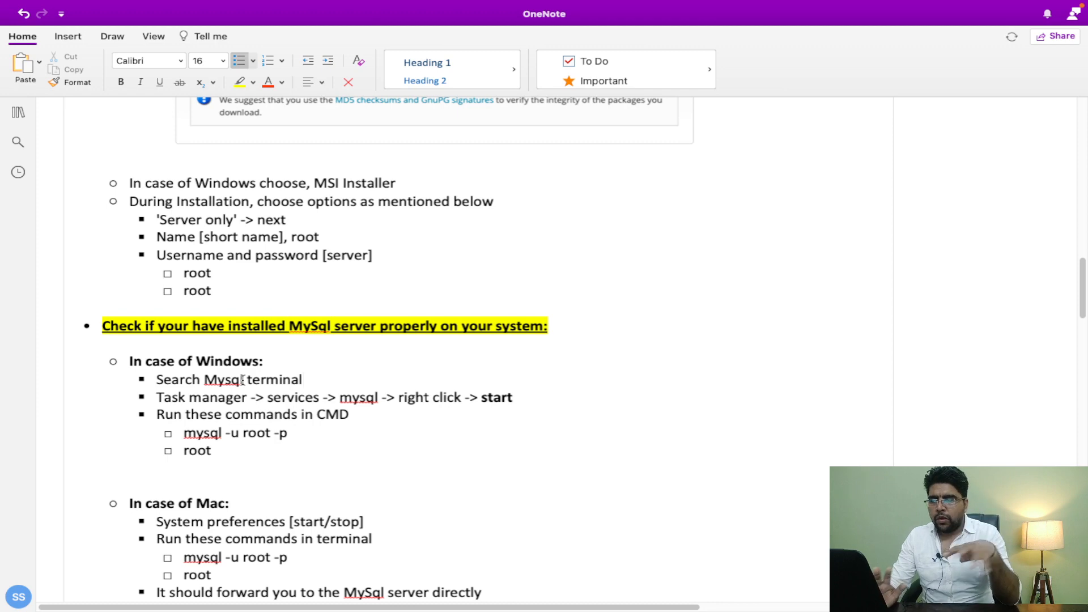
Step: Add a blank line after the Mac root password line and select the 'It should forward you' sentence
scroll(242, 381, "down", 2)
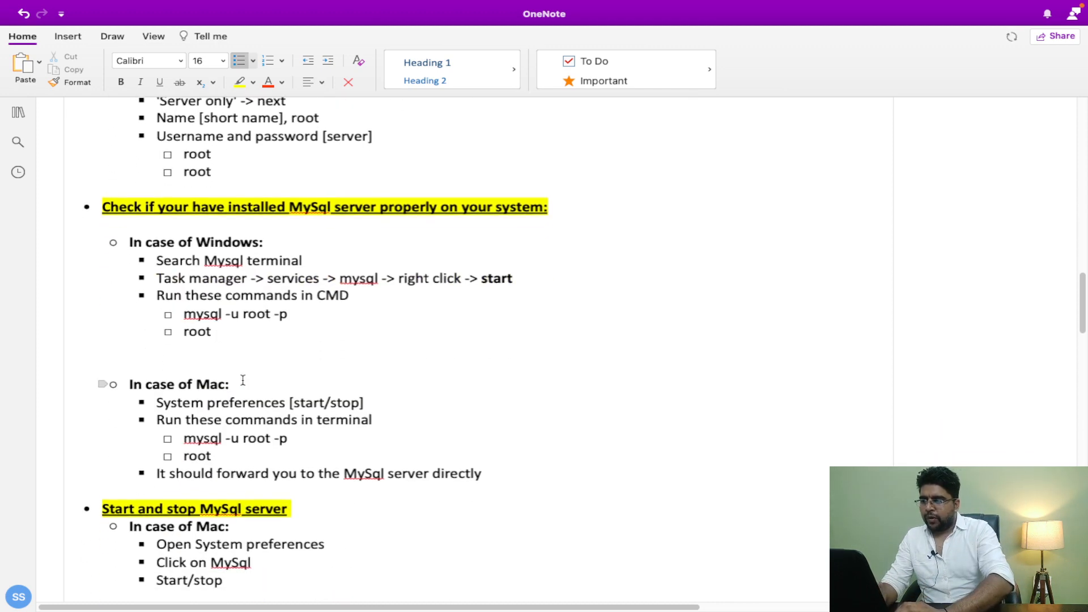
left_click(224, 450)
key("Return")
key("BackSpace")
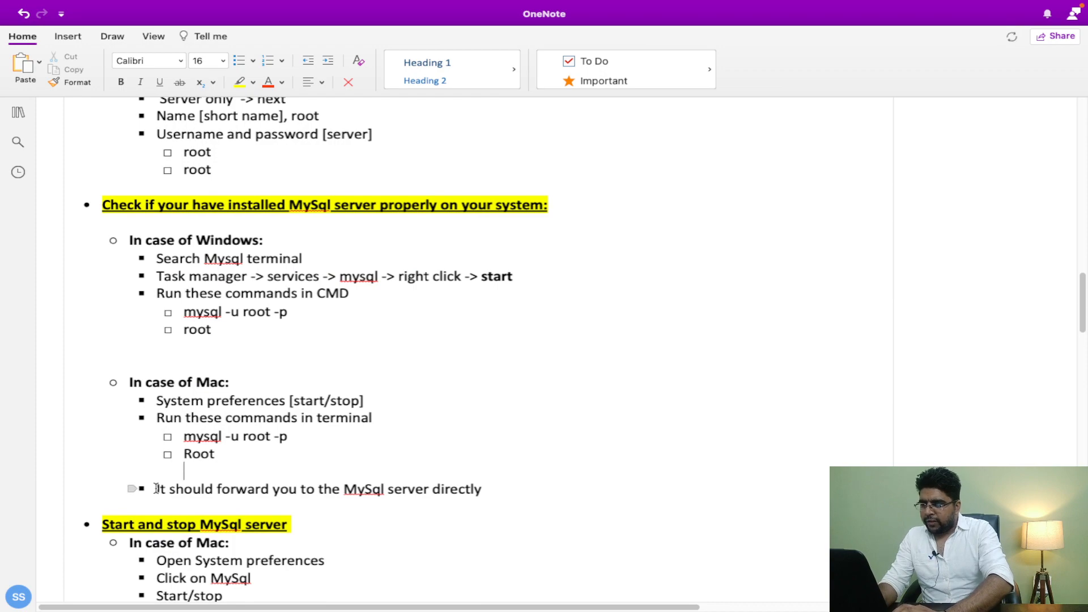
left_click_drag(158, 488, 482, 486)
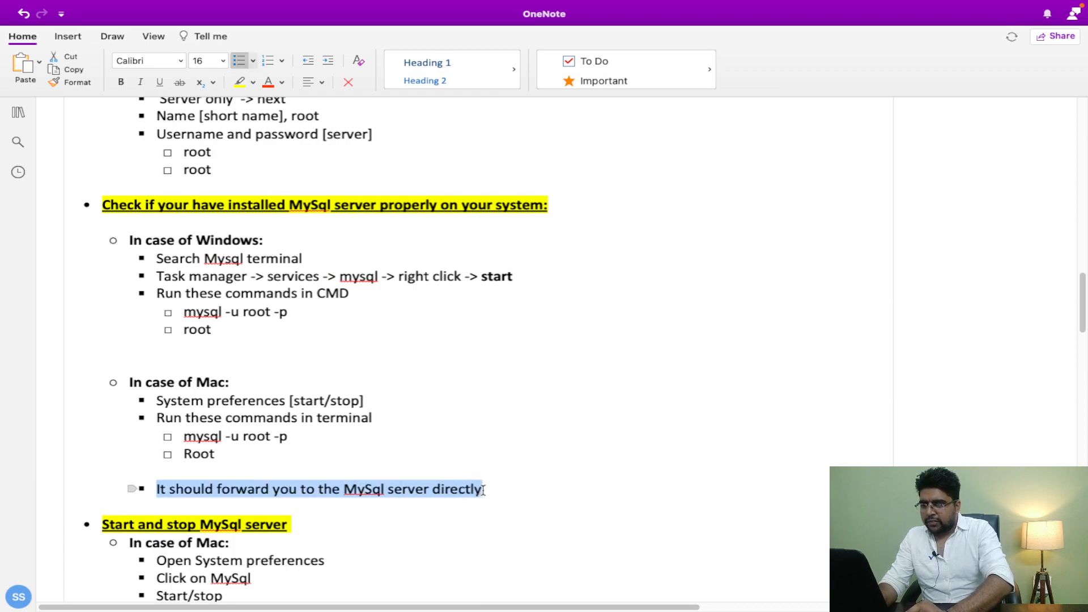
key("super+Tab")
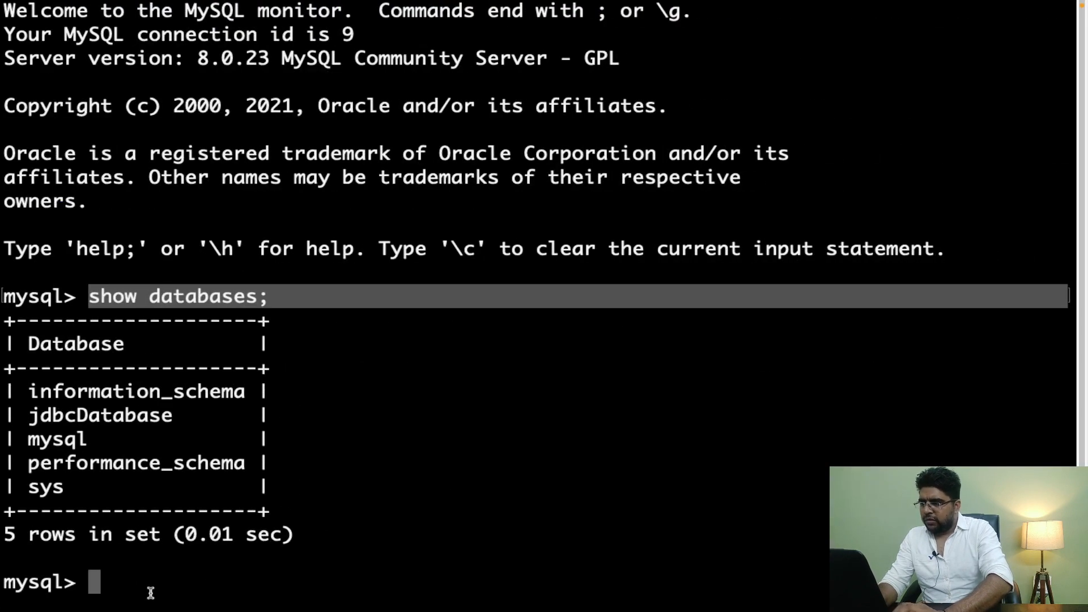
left_click_drag(93, 582, 2, 582)
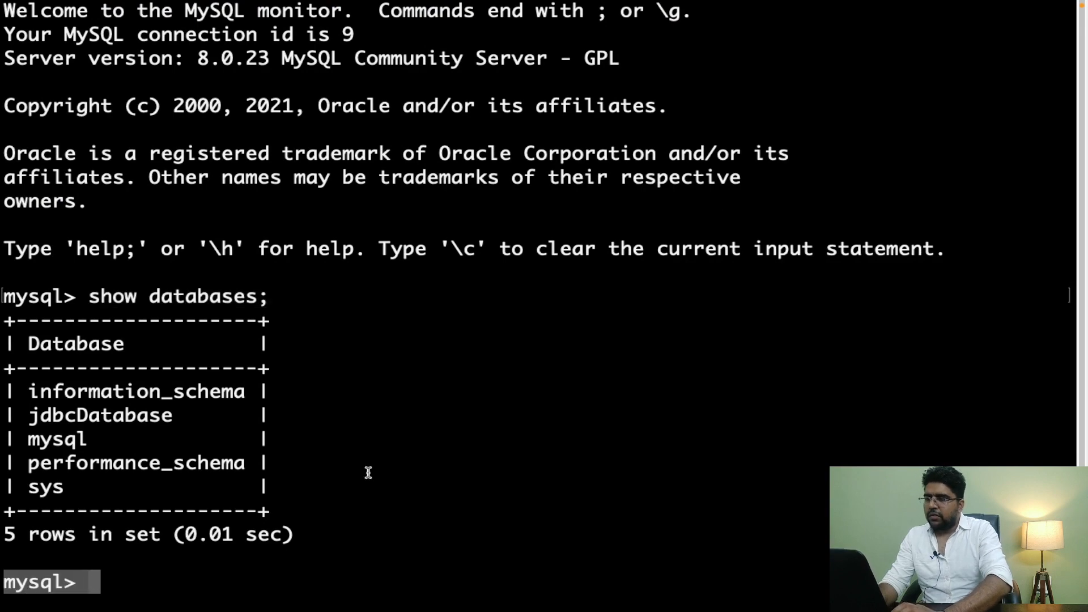
key("super+Tab")
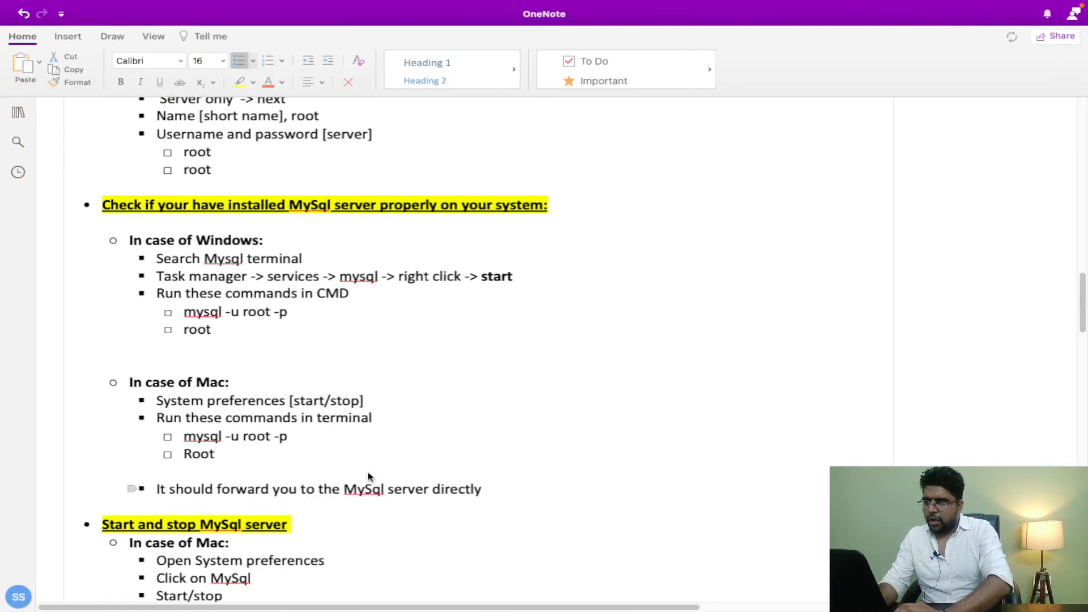
scroll(368, 473, "down", 5)
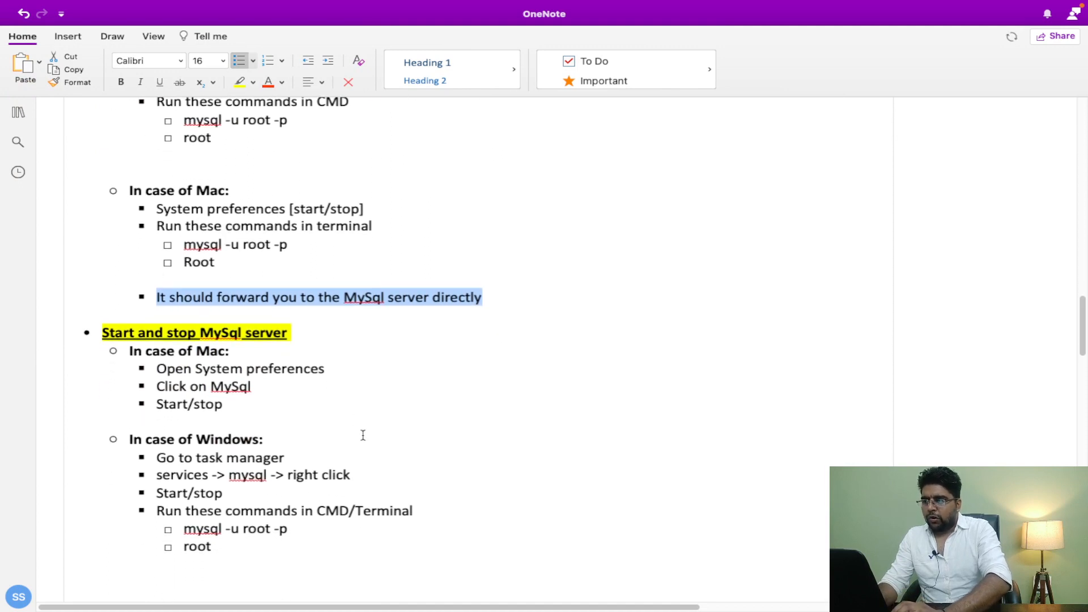
left_click(352, 412)
key("Return")
scroll(353, 413, "up", 2)
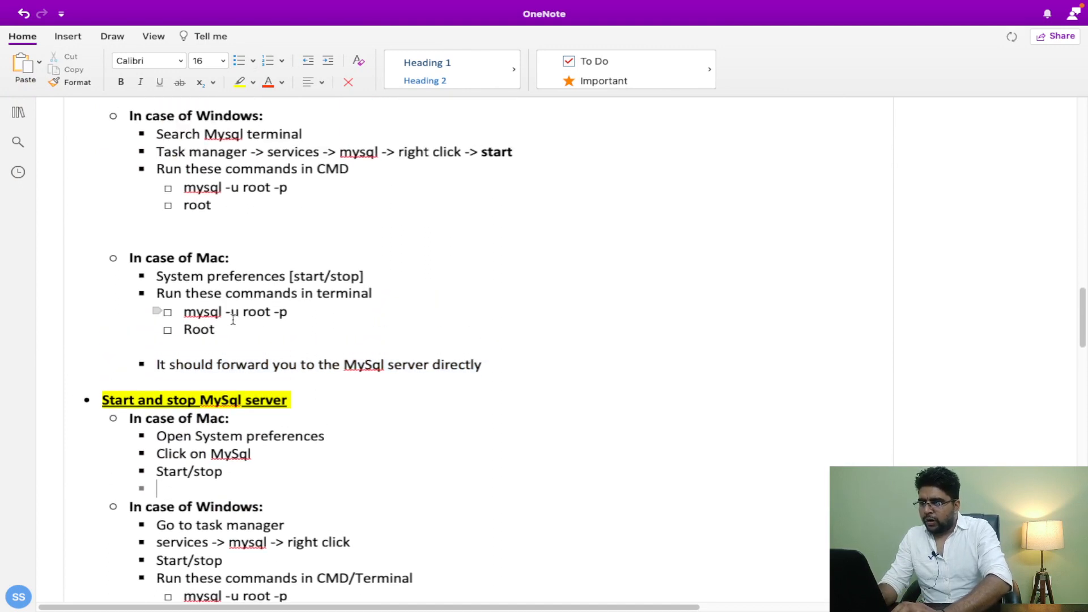
left_click_drag(155, 328, 149, 291)
scroll(148, 293, "up", 2)
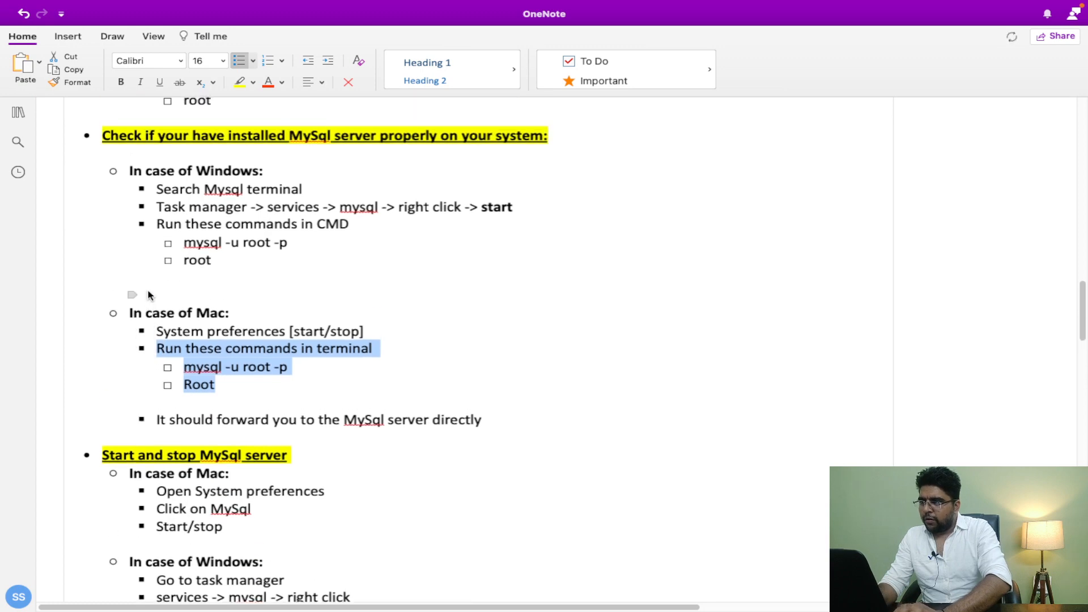
left_click(213, 257)
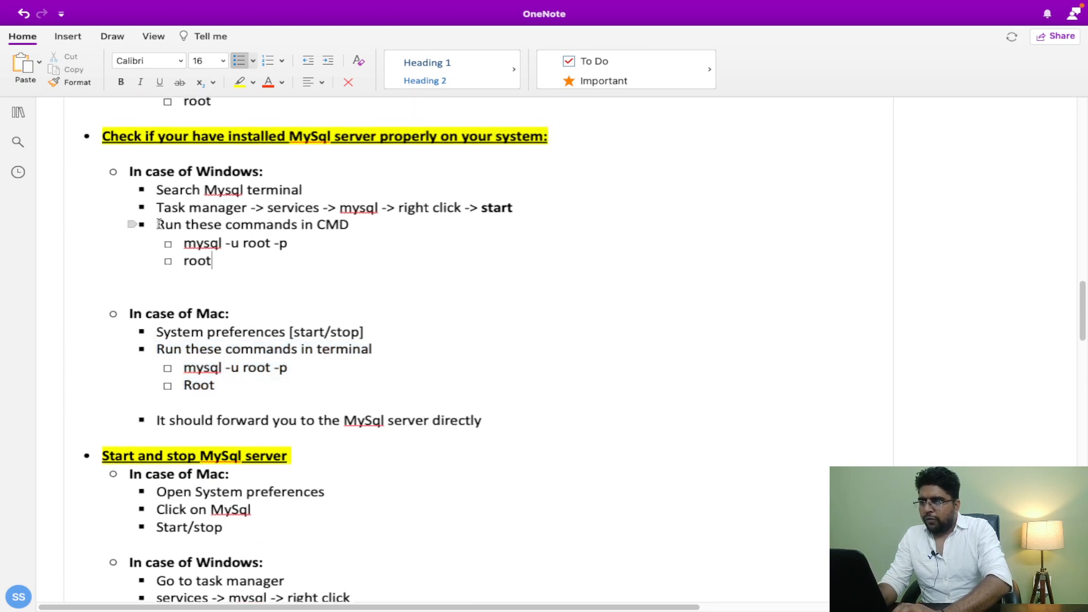
left_click_drag(157, 224, 218, 264)
scroll(220, 264, "down", 3)
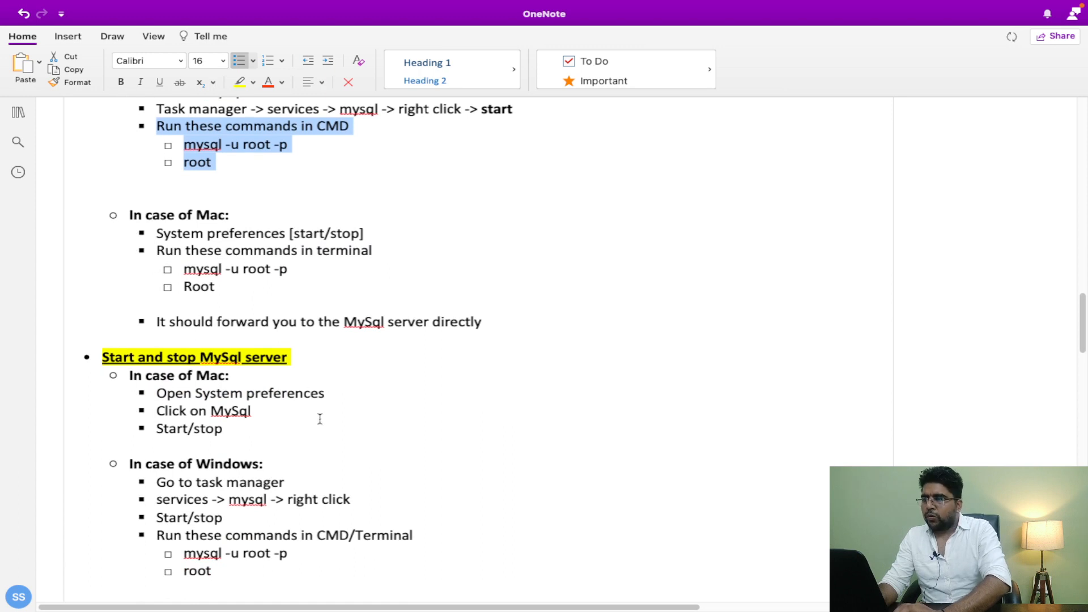
left_click_drag(160, 394, 332, 394)
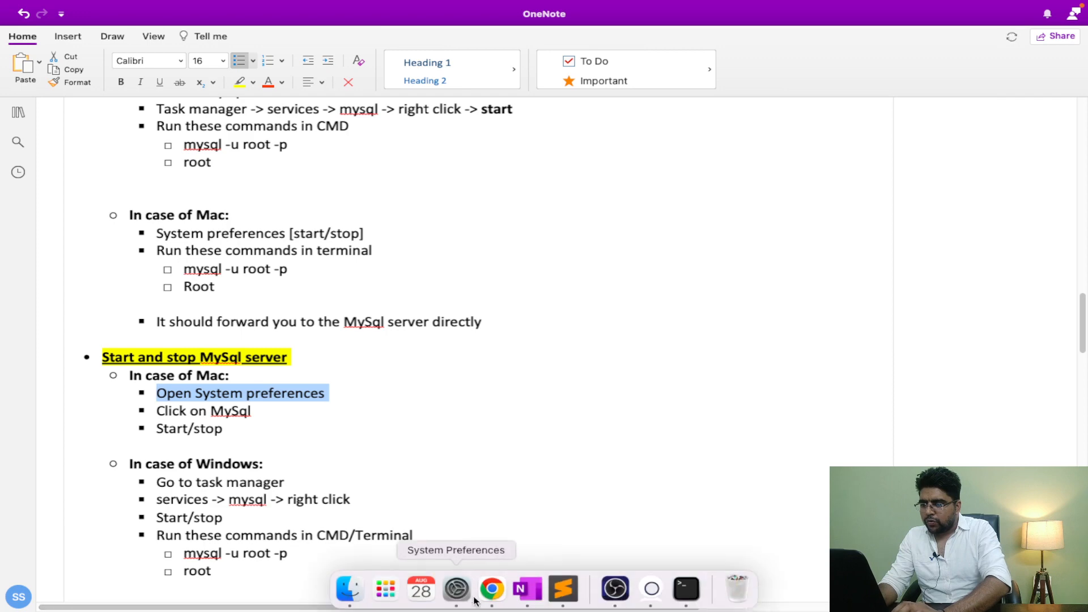
Step: Open System Preferences to show the MySQL pane with the 8.0.23 server running
left_click(458, 592)
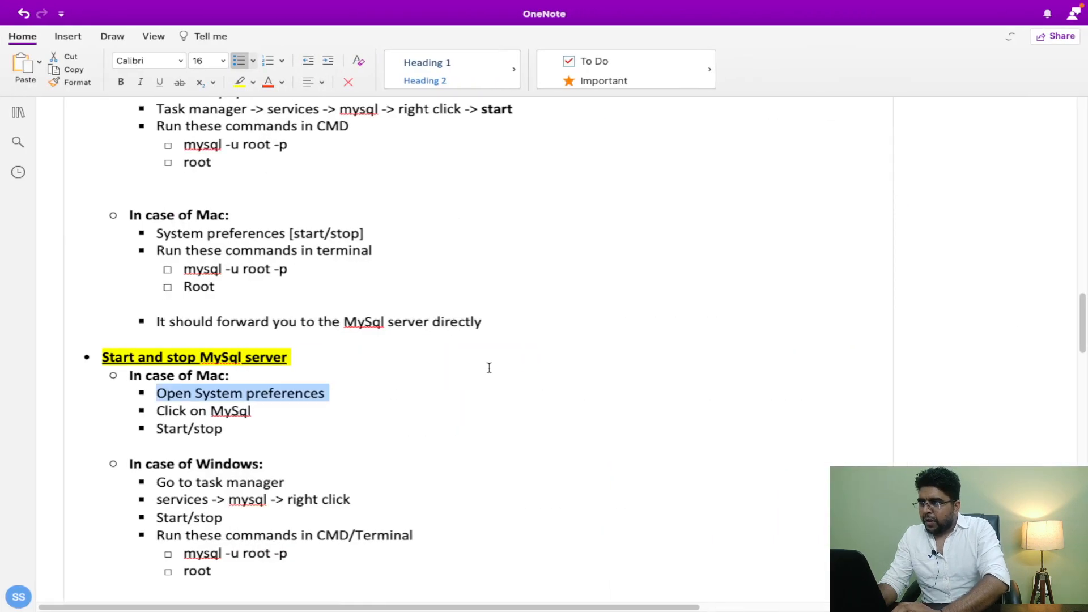
scroll(489, 367, "down", 1)
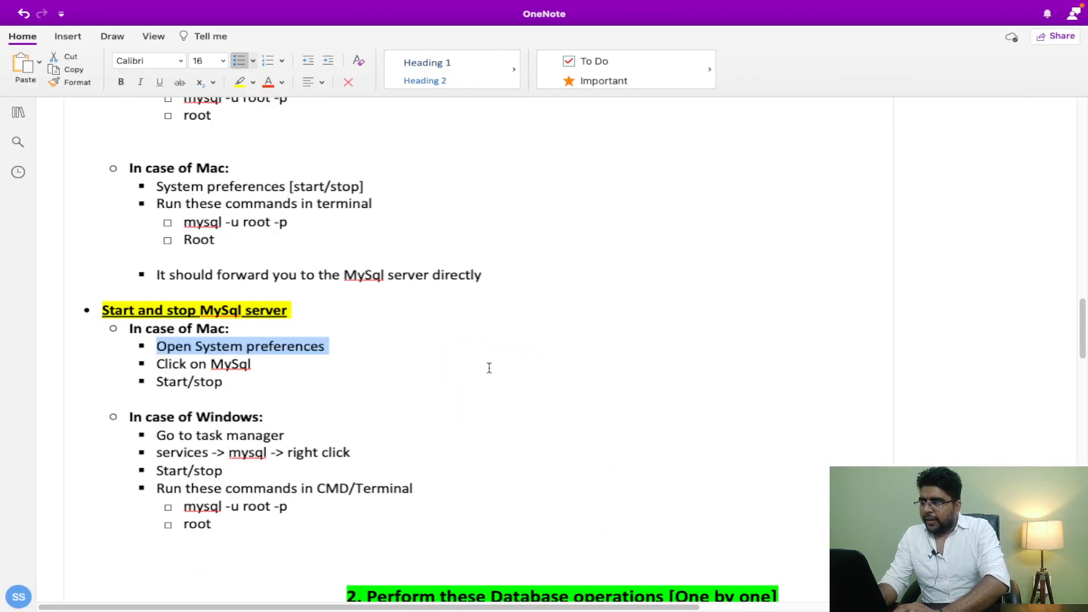
left_click(267, 438)
left_click_drag(195, 438, 285, 437)
left_click(203, 453)
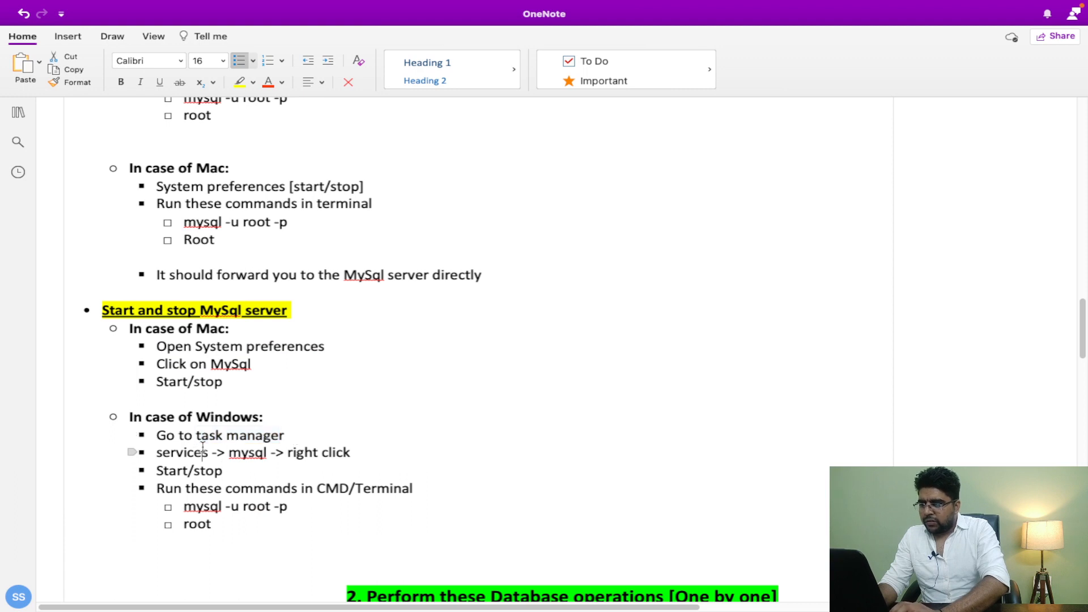
double_click(263, 452)
left_click(311, 453)
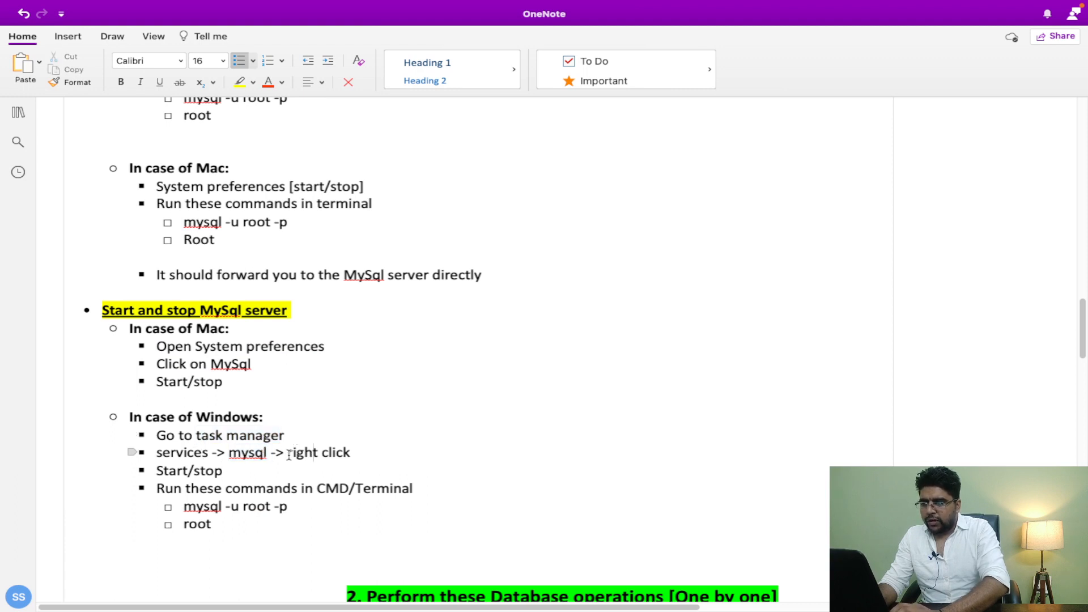
left_click_drag(289, 453, 351, 454)
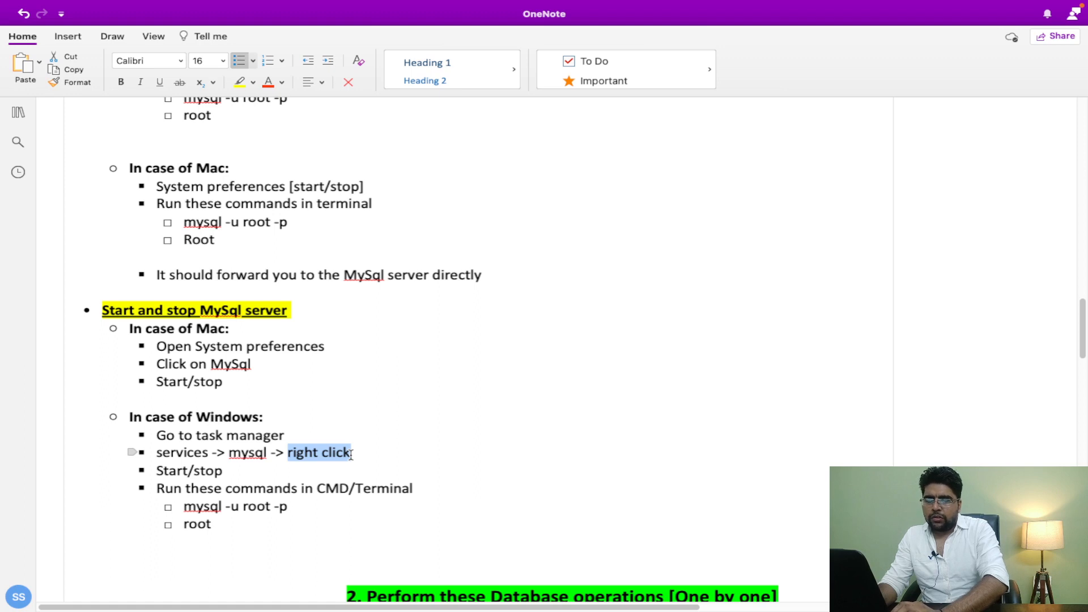
left_click_drag(230, 472, 157, 474)
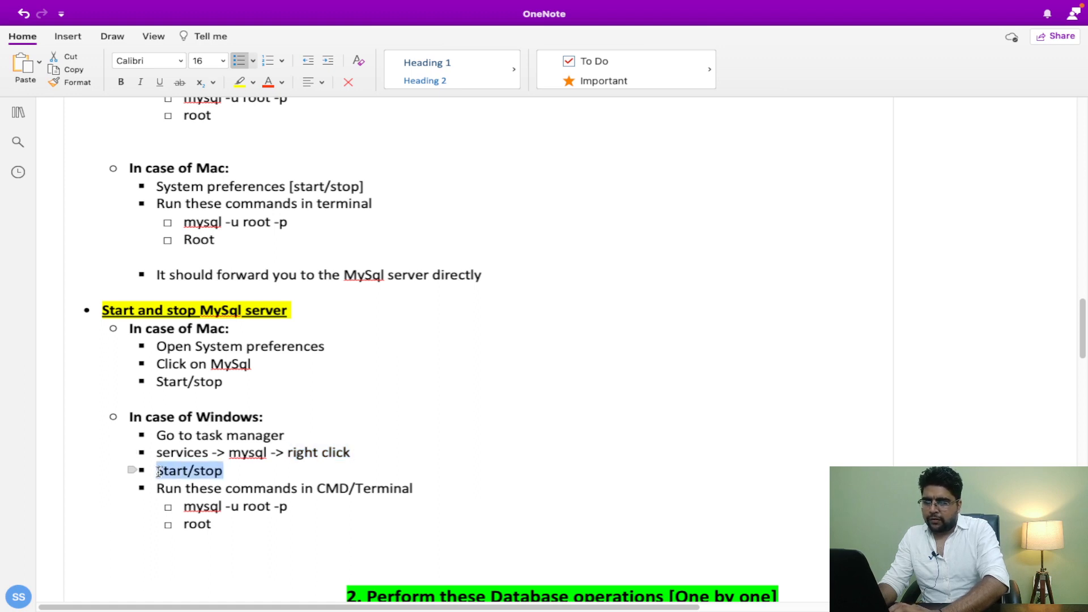
left_click(252, 466)
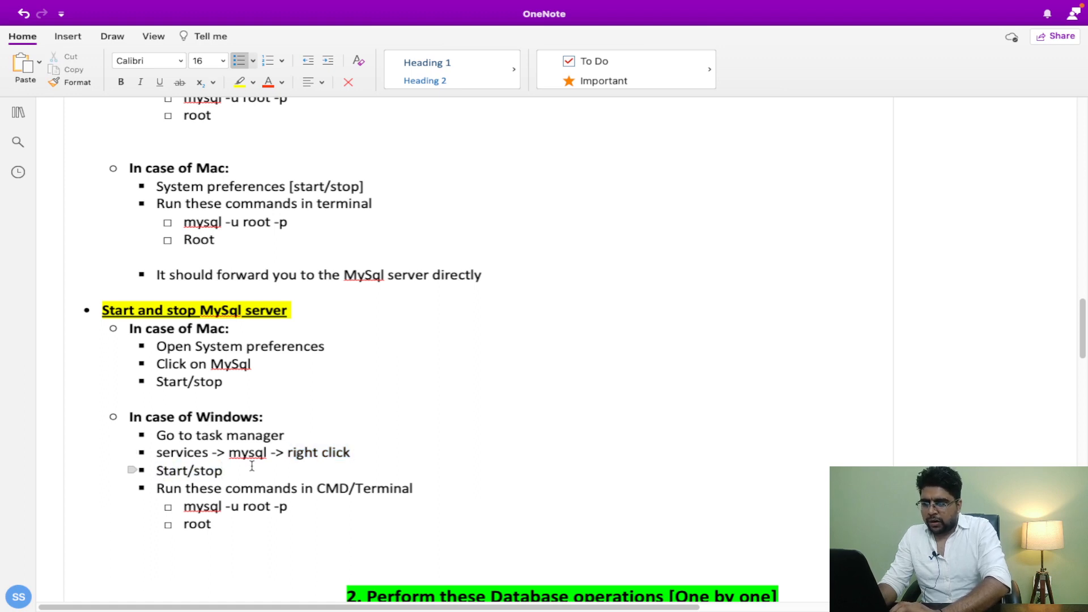
left_click_drag(157, 471, 219, 473)
left_click_drag(218, 524, 185, 506)
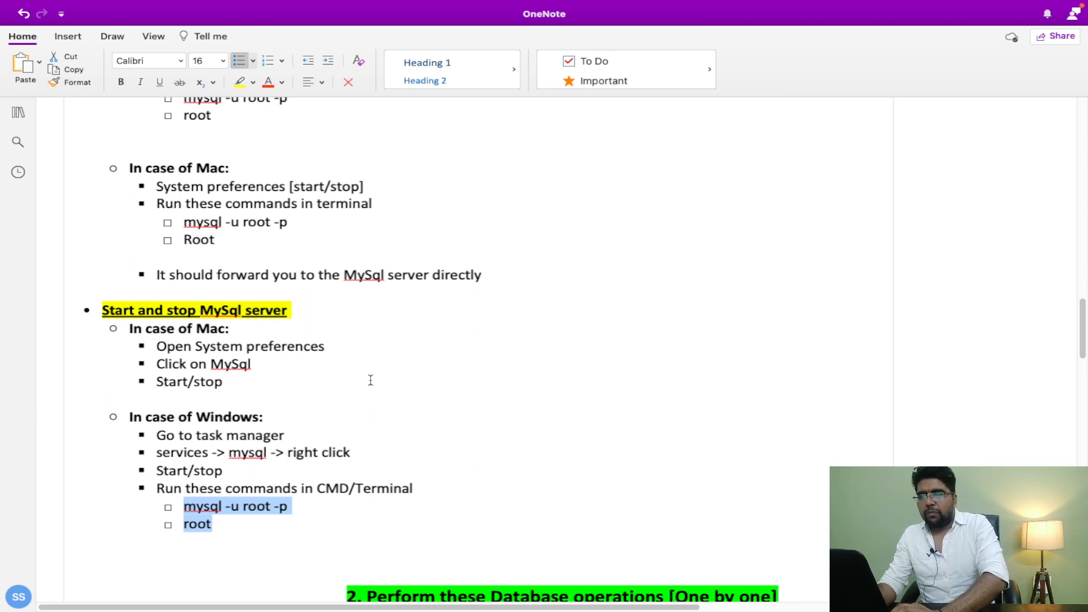
left_click(235, 525)
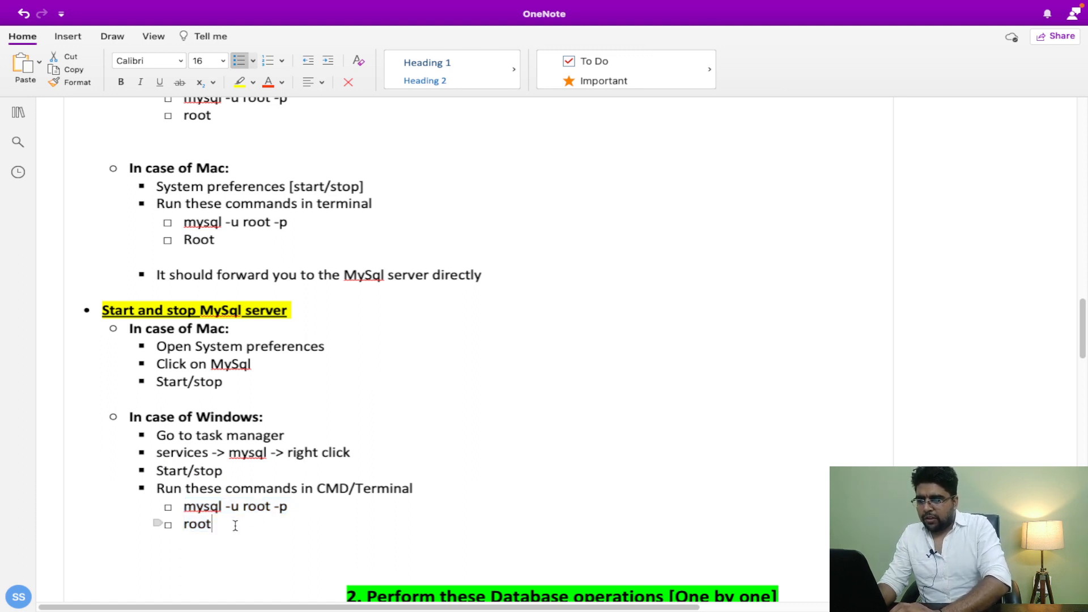
scroll(305, 409, "up", 3)
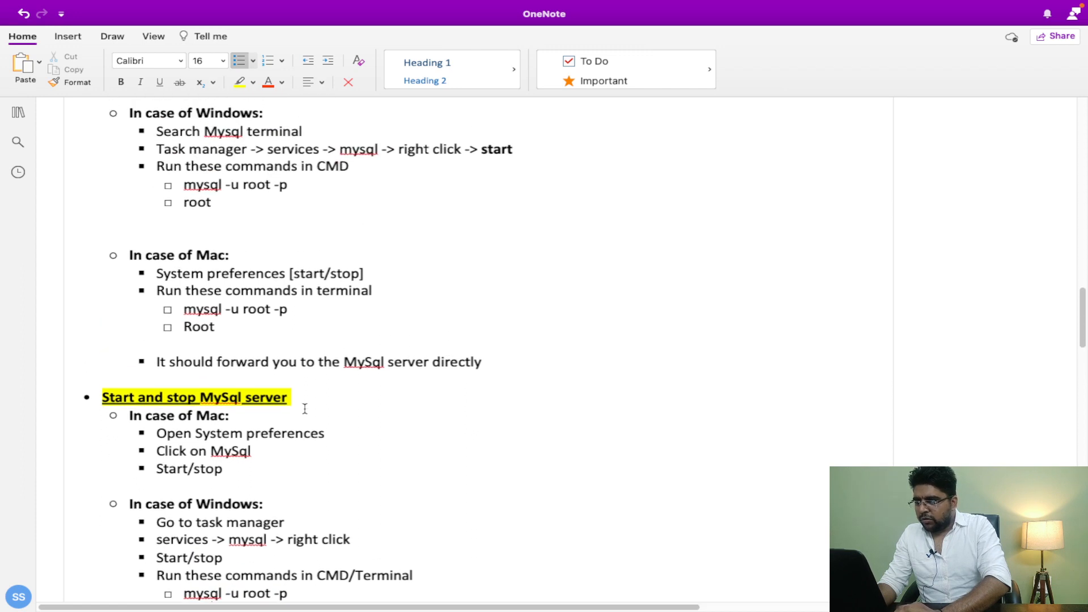
scroll(305, 409, "down", 2)
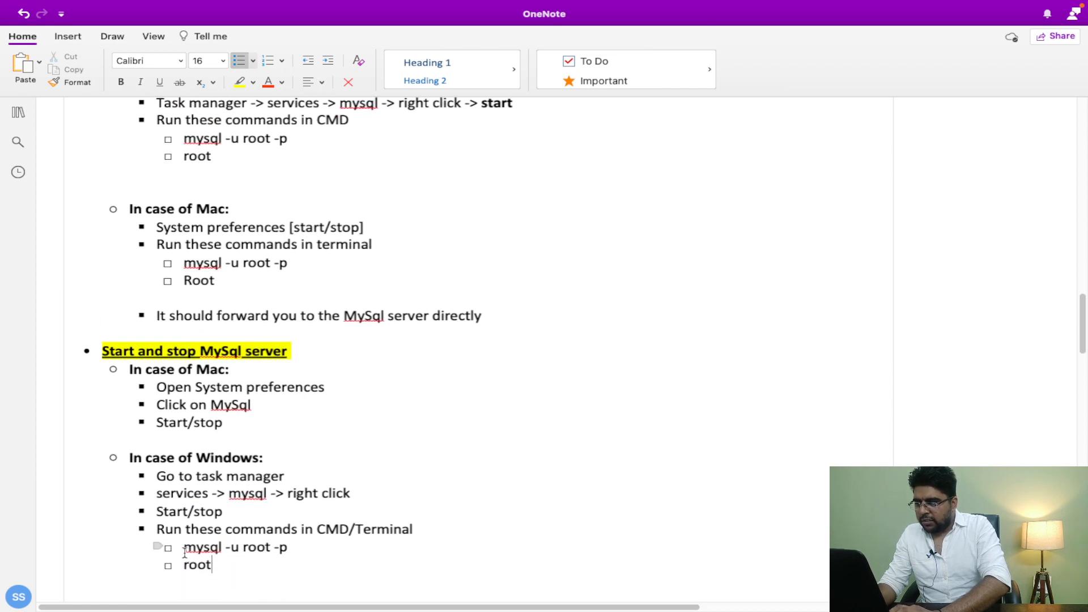
left_click_drag(184, 551, 306, 551)
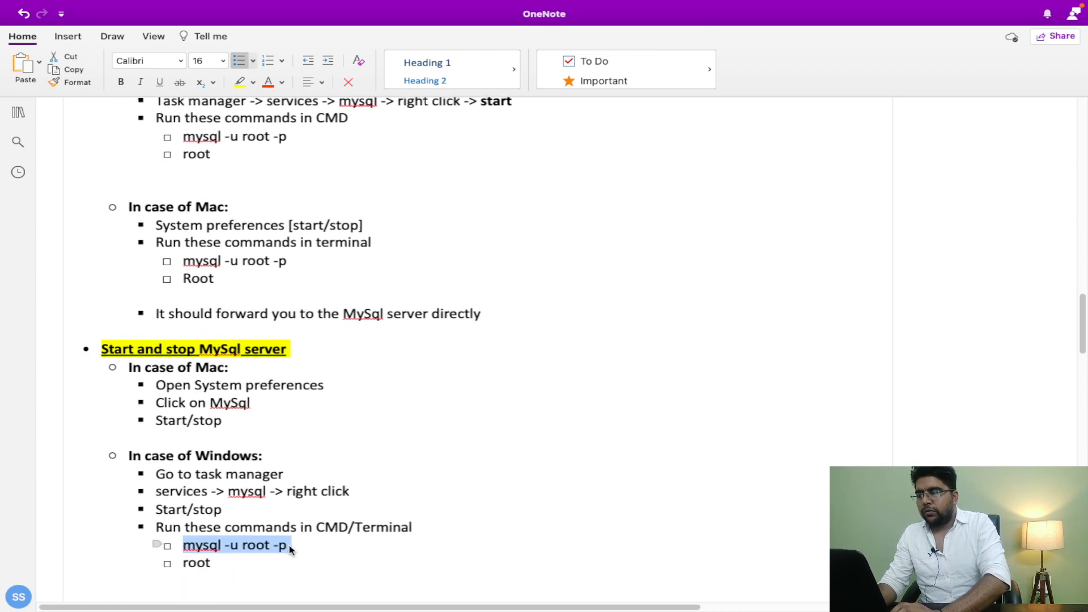
scroll(289, 545, "up", 2)
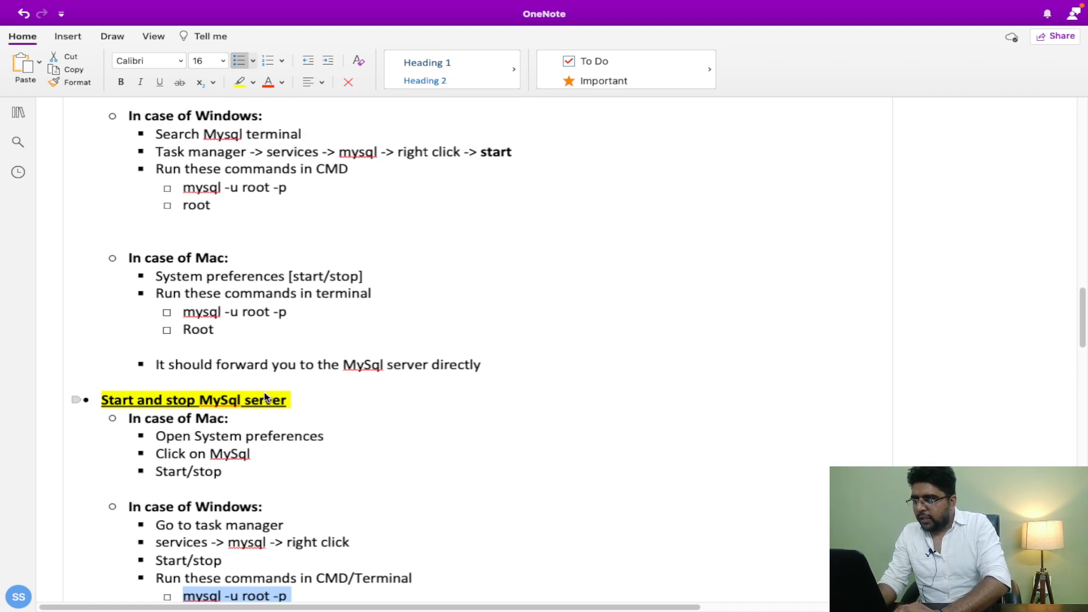
scroll(265, 442, "up", 2)
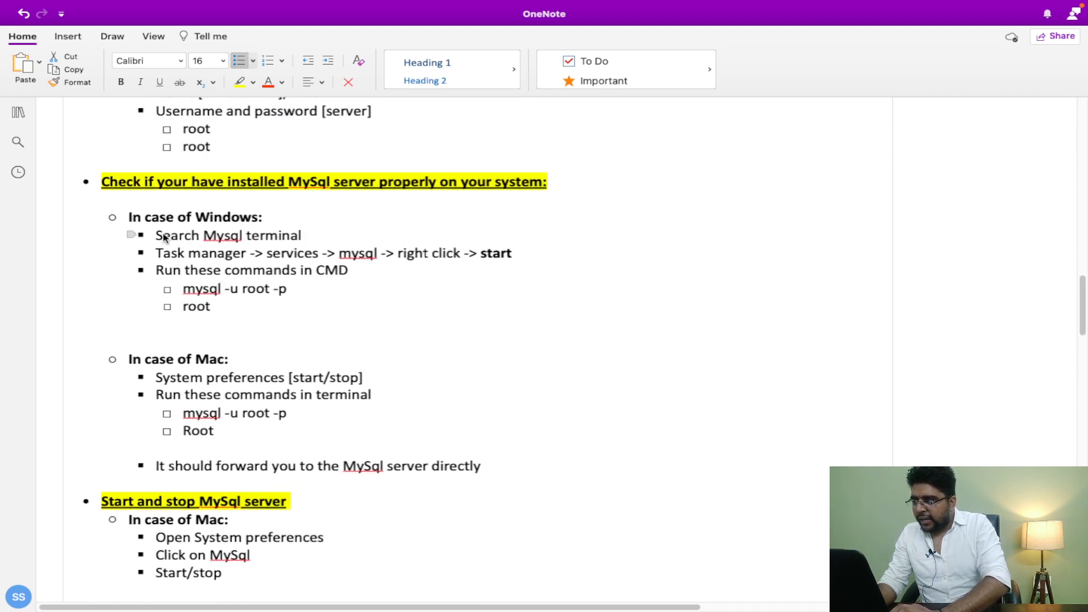
left_click_drag(202, 236, 314, 236)
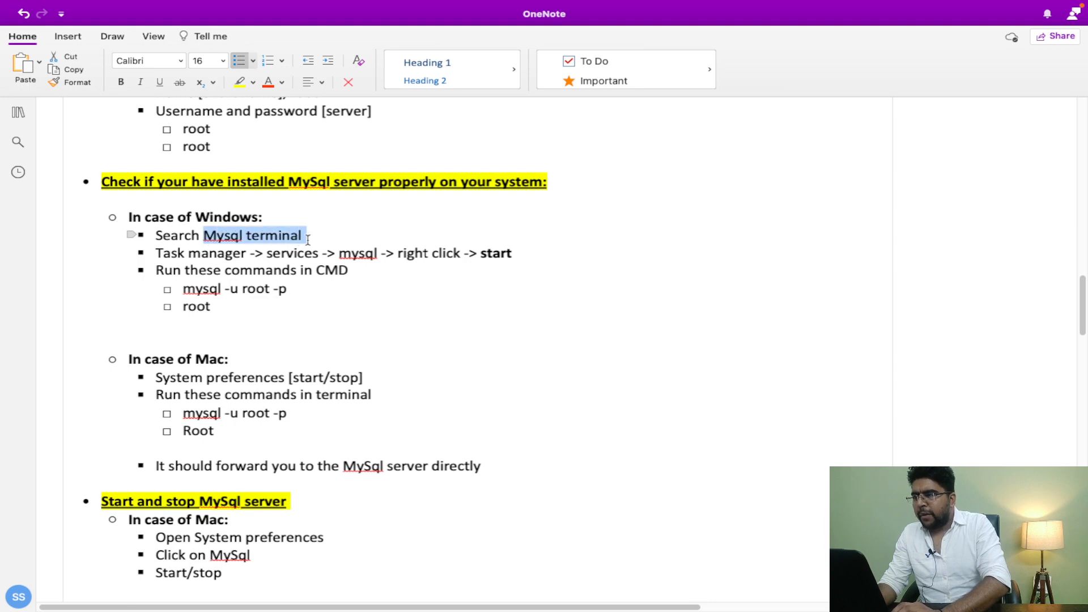
left_click(308, 238)
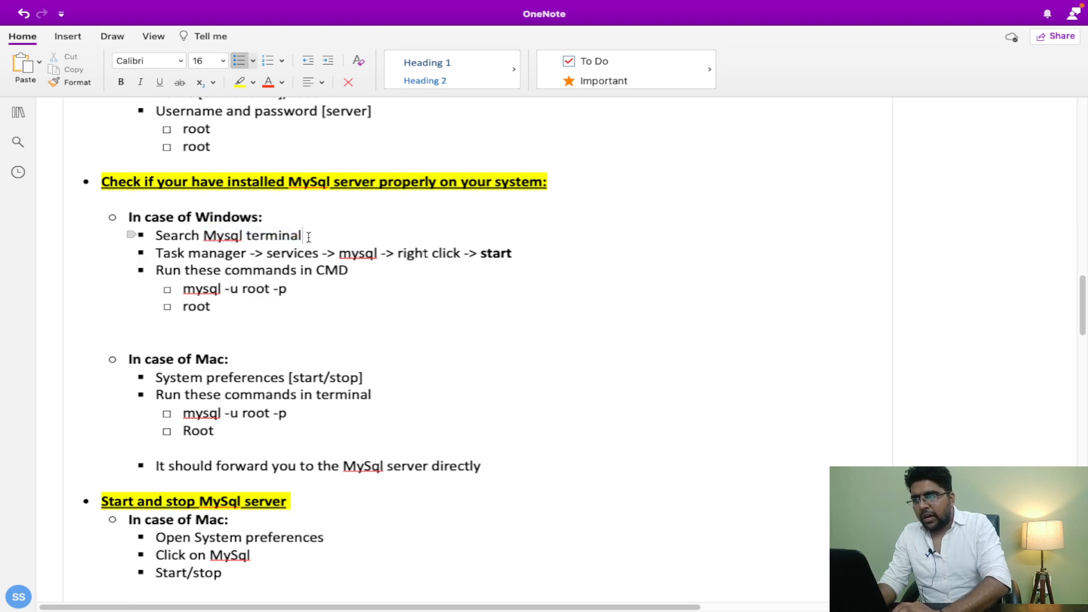
left_click_drag(309, 237, 208, 235)
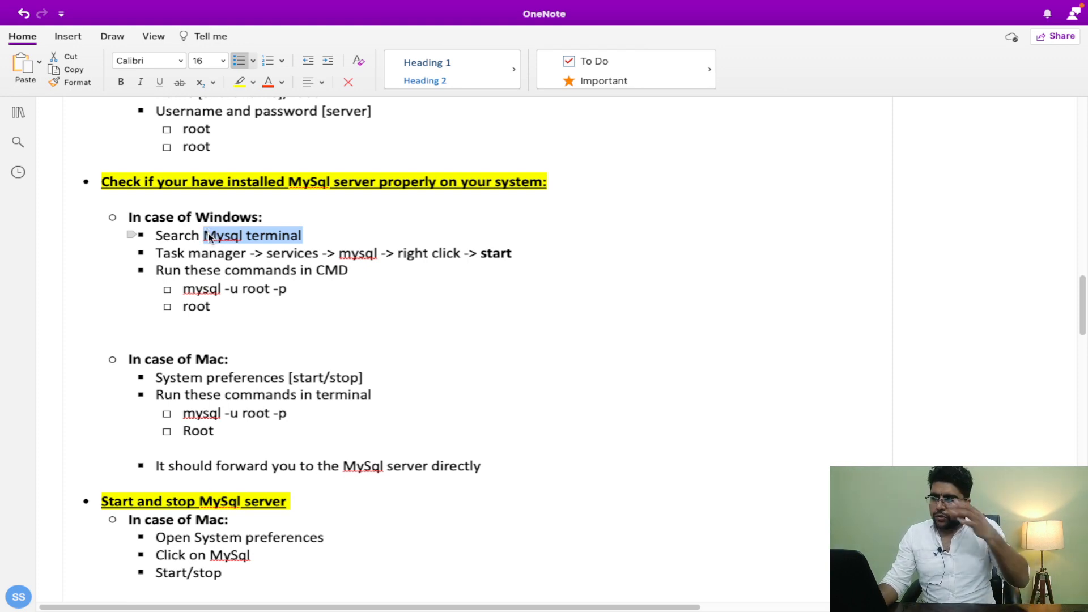
scroll(208, 232, "up", 12)
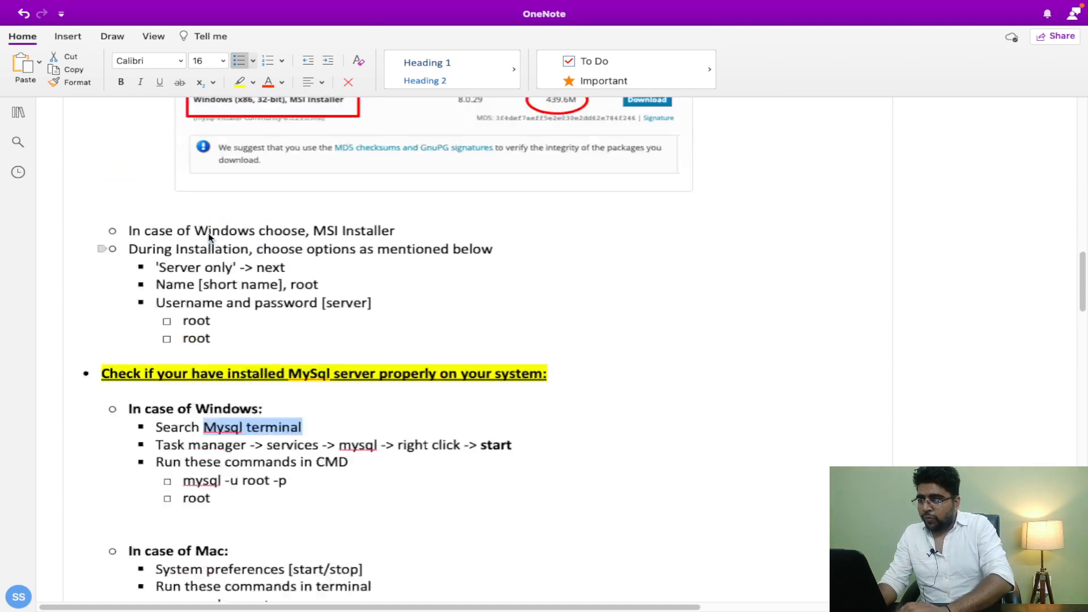
scroll(209, 237, "up", 1)
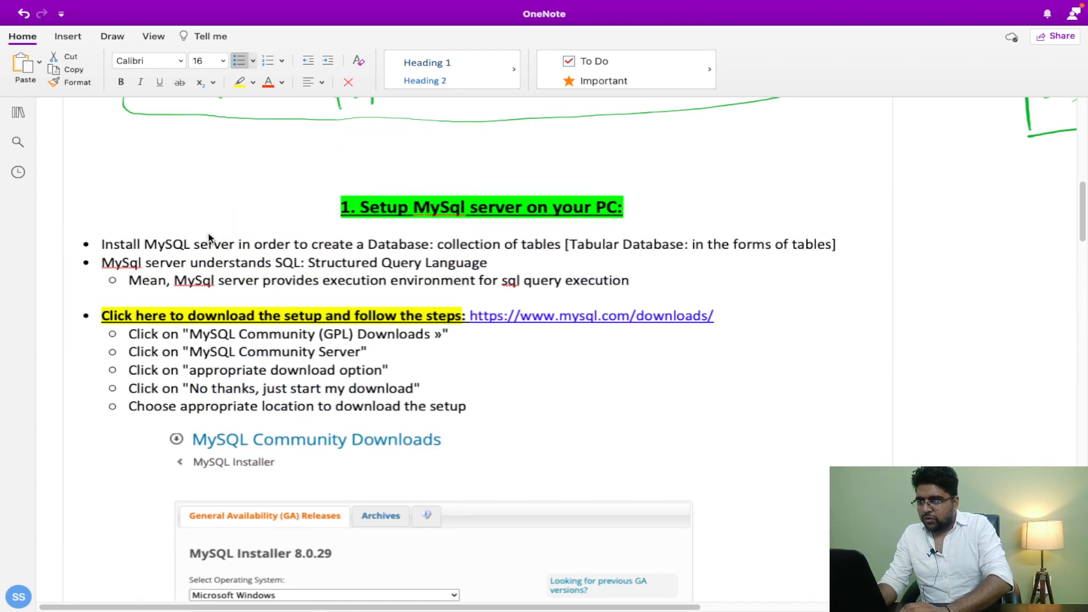
scroll(208, 237, "down", 2)
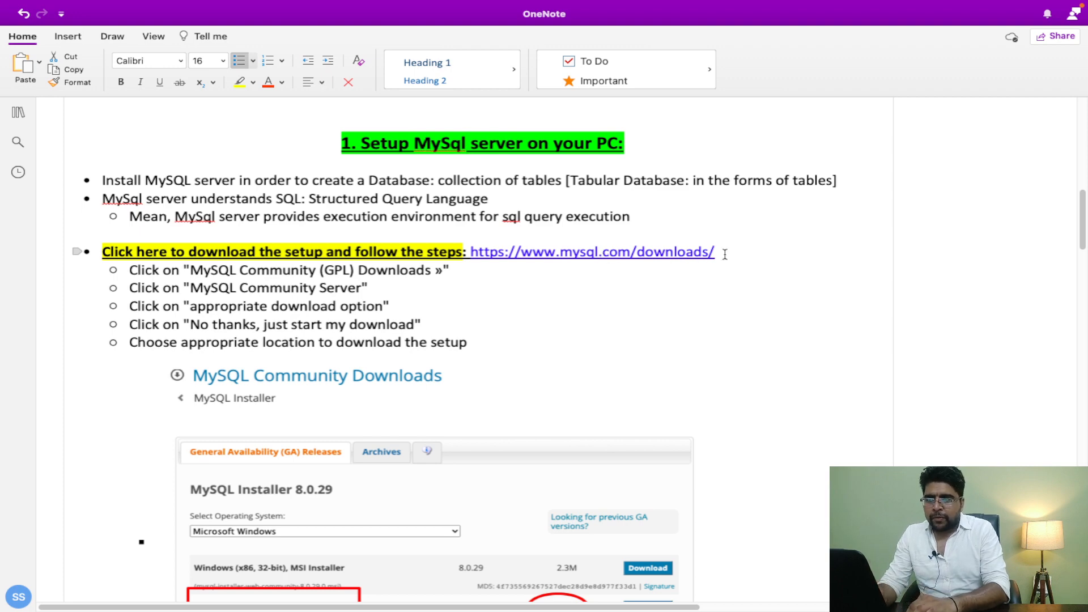
left_click_drag(724, 254, 472, 255)
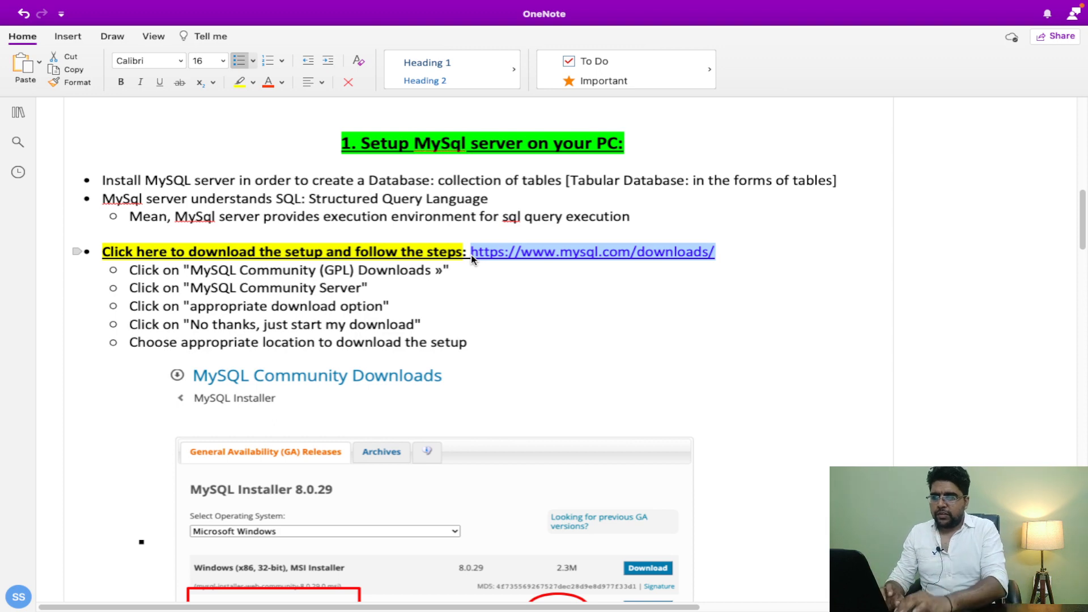
left_click(483, 339)
left_click_drag(488, 340, 131, 270)
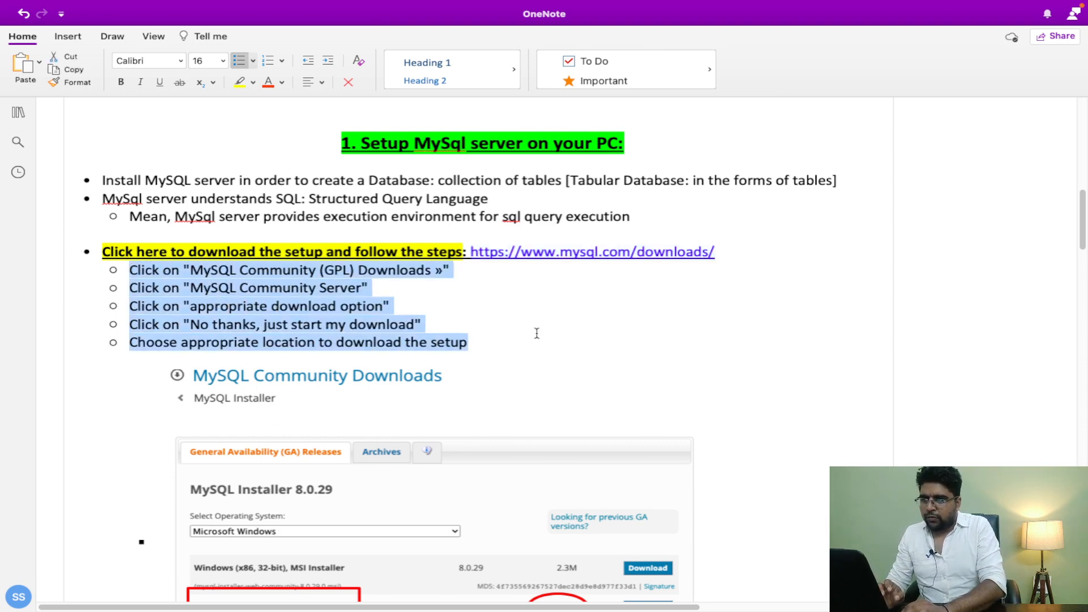
left_click(536, 334)
scroll(537, 333, "down", 6)
scroll(536, 333, "up", 6)
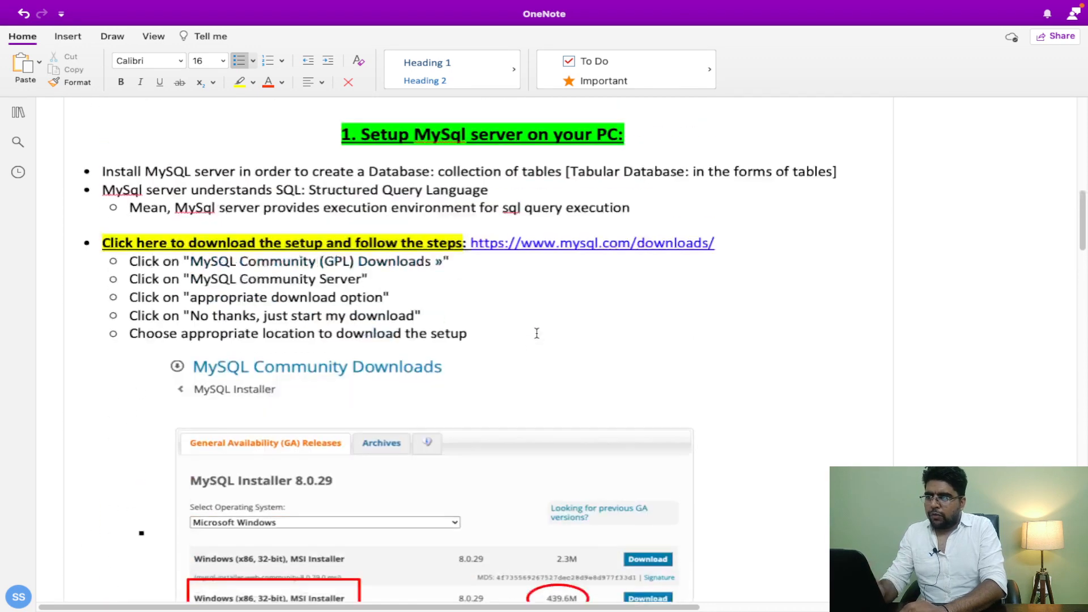
scroll(536, 334, "up", 1)
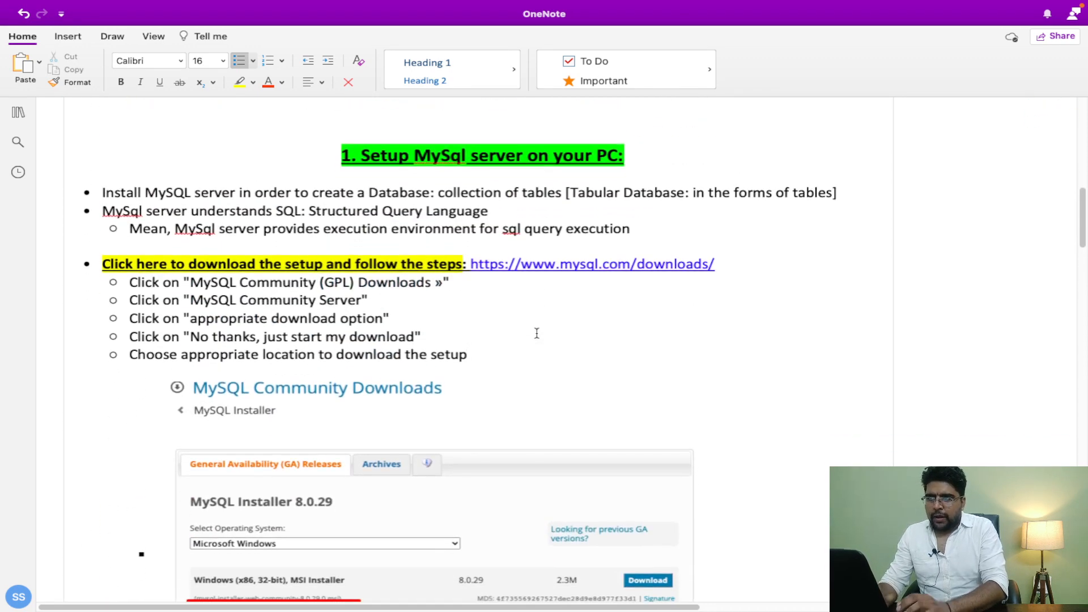